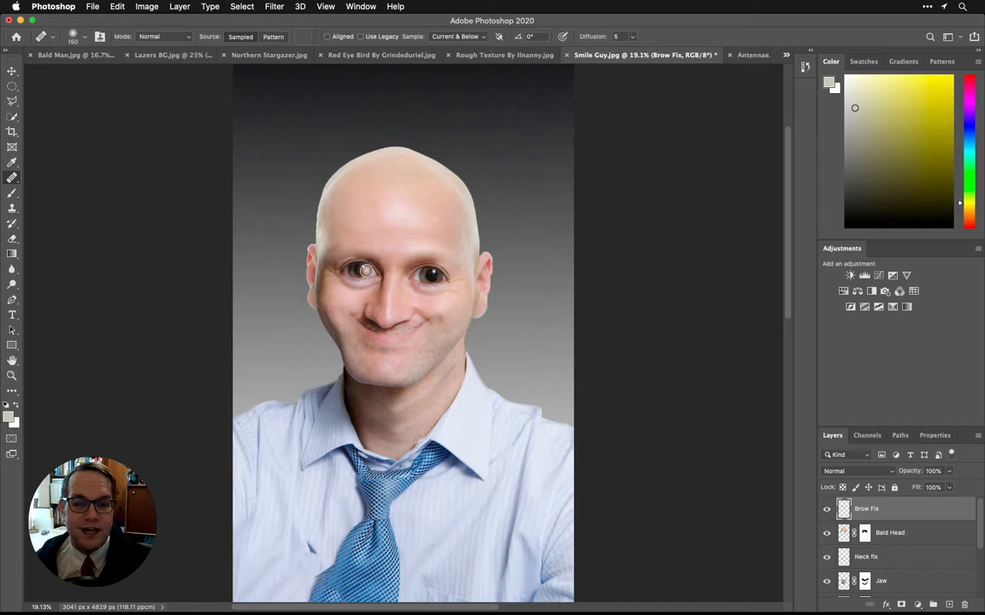
Step: Rename the gradient layer beneath Big Eyes as "Backbround"
{"action": "scroll", "coordinate": [928, 552], "scroll_direction": "down", "scroll_amount": 5}
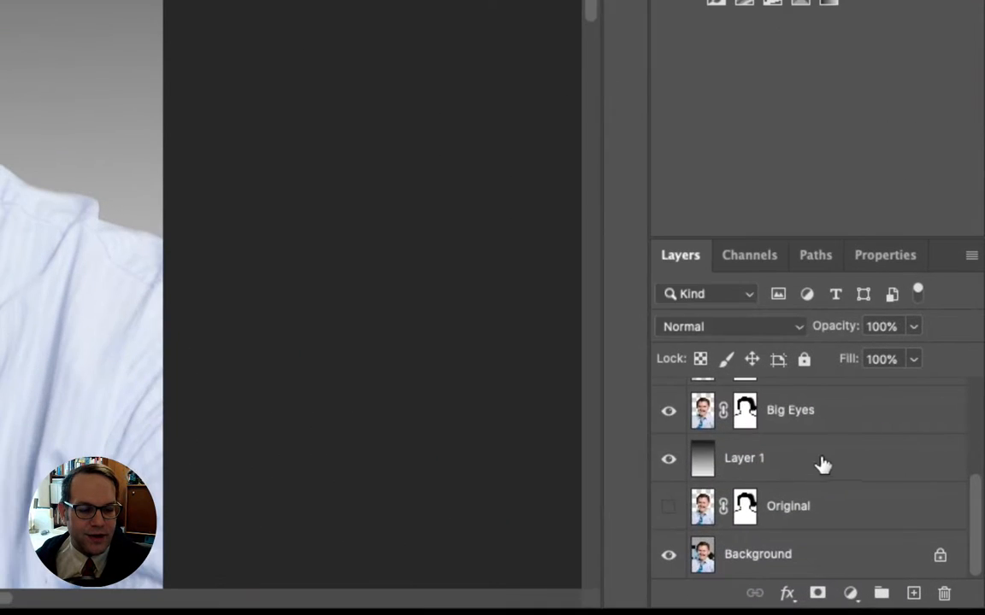
{"action": "double_click", "coordinate": [755, 459]}
{"action": "type", "text": "Back"}
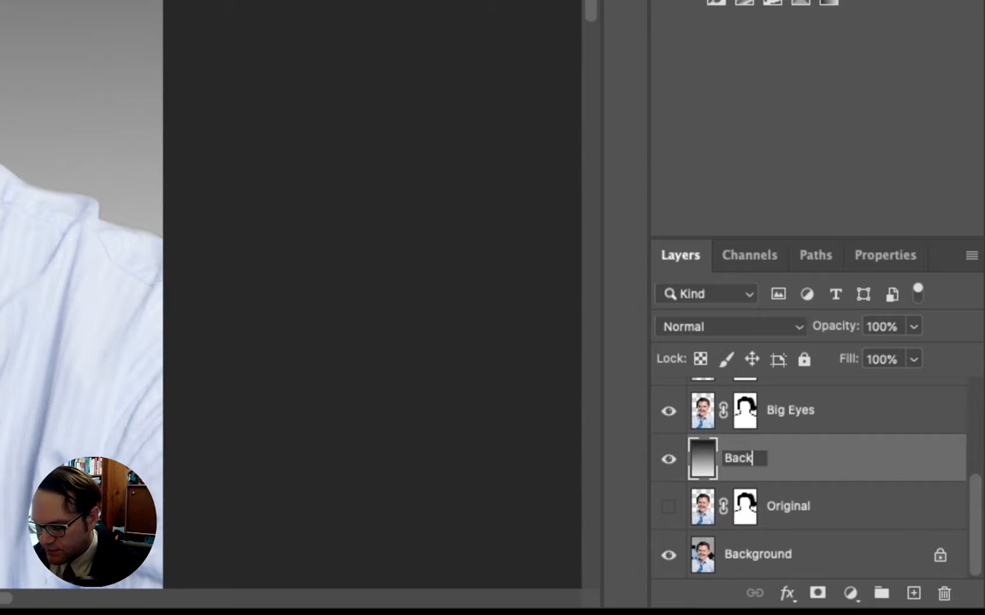
{"action": "type", "text": "bround"}
{"action": "key", "text": "Return"}
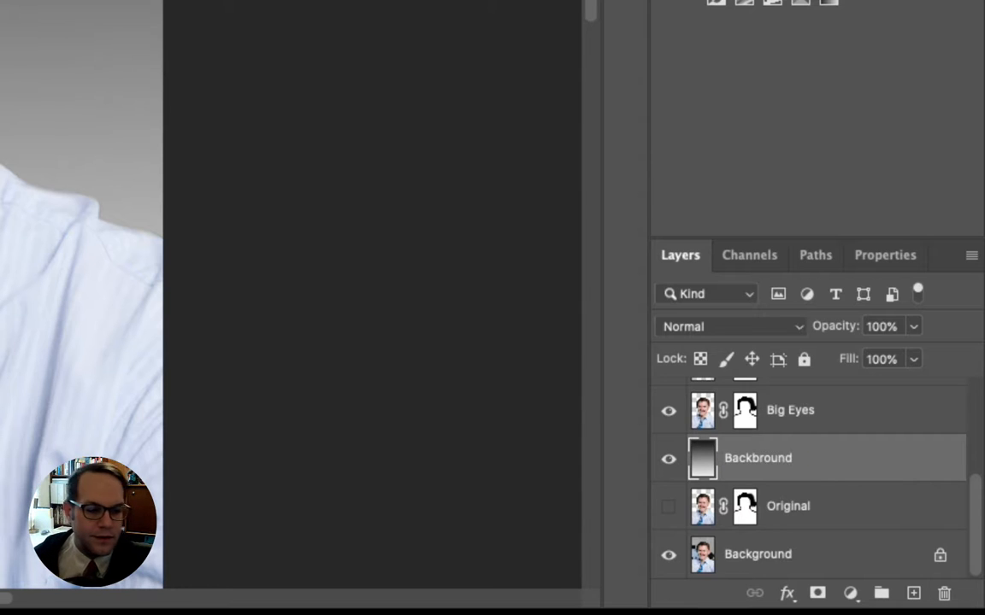
Step: Select both eyeballs on the Big Eyes layer with the Quick Selection tool, using a brush size of 50
{"action": "left_click", "coordinate": [819, 425]}
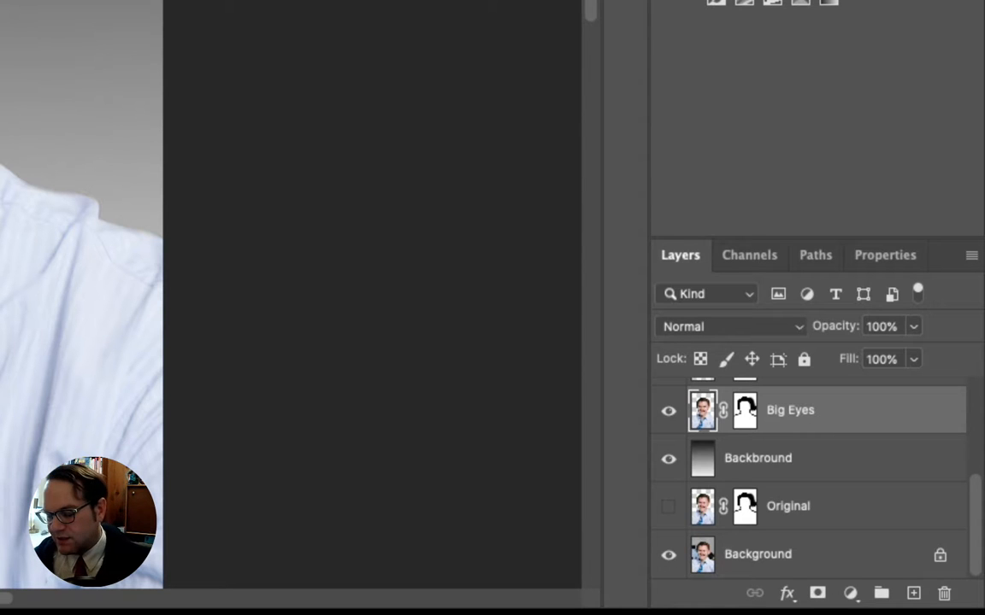
{"action": "key", "text": "super+plus"}
{"action": "key", "text": "super+plus"}
{"action": "key", "text": "super+plus"}
{"action": "key", "text": "super+plus"}
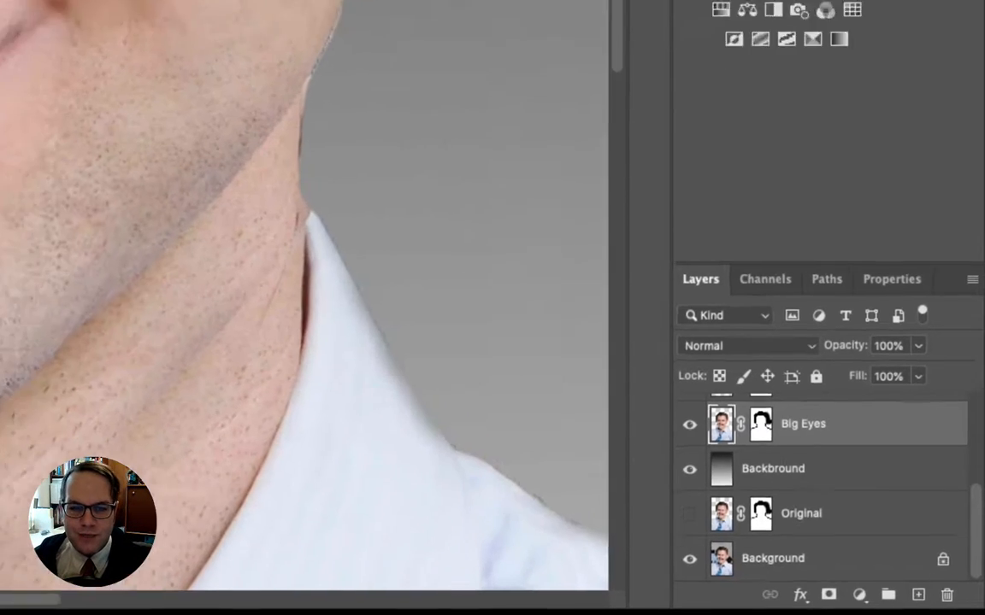
{"action": "left_click_drag", "start_coordinate": [354, 216], "coordinate": [345, 321]}
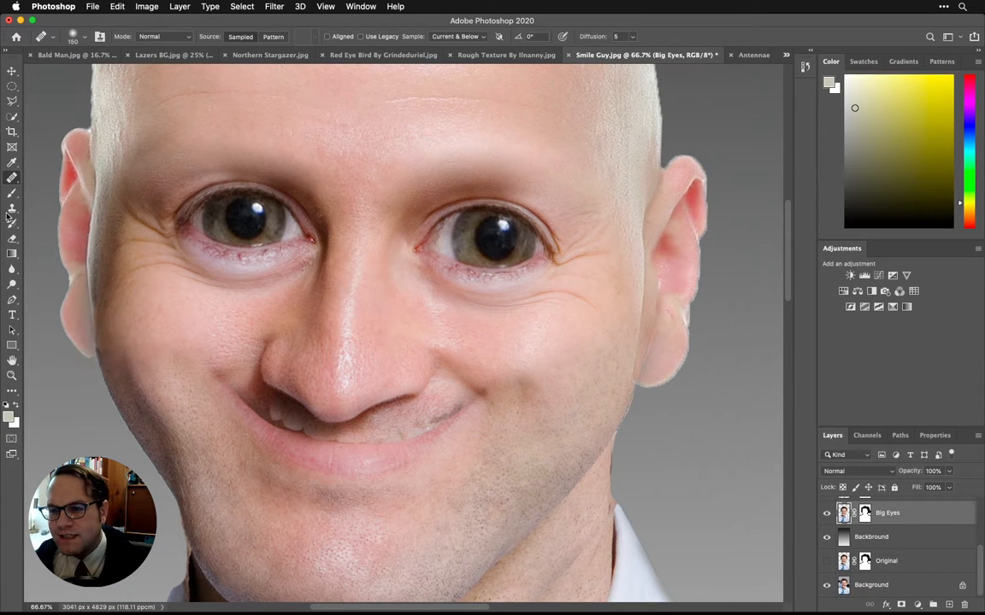
{"action": "left_click", "coordinate": [12, 120]}
{"action": "left_click", "coordinate": [68, 126]}
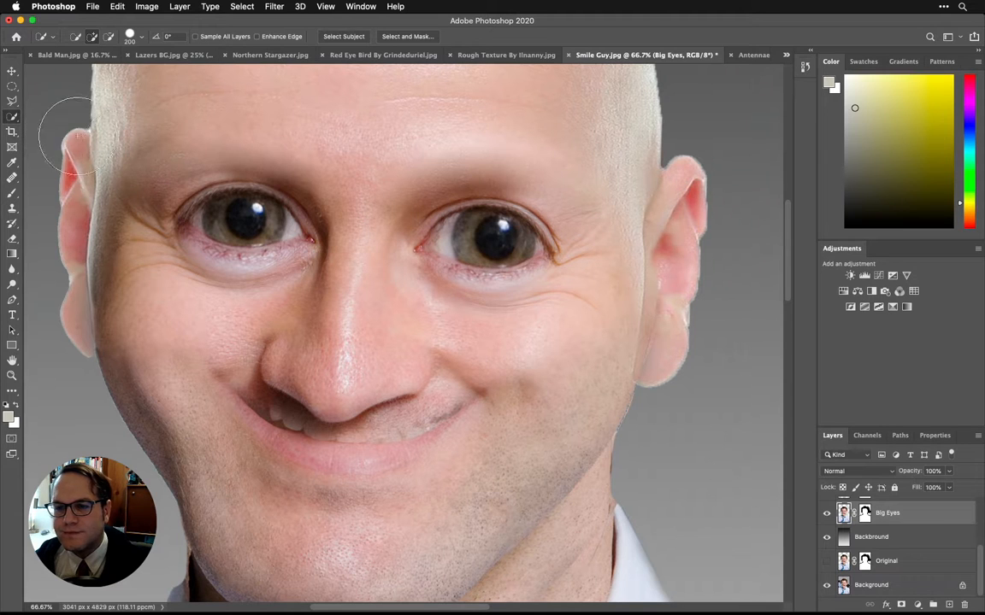
{"action": "key", "text": "bracketleft"}
{"action": "key", "text": "bracketleft"}
{"action": "key", "text": "bracketleft"}
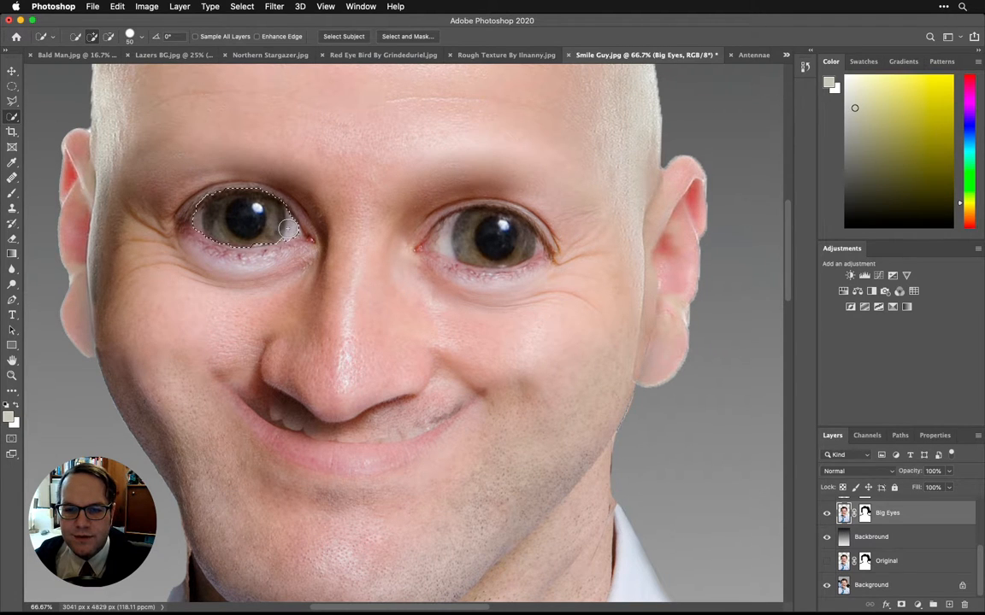
{"action": "left_click", "coordinate": [446, 237]}
{"action": "left_click_drag", "start_coordinate": [445, 238], "coordinate": [528, 244]}
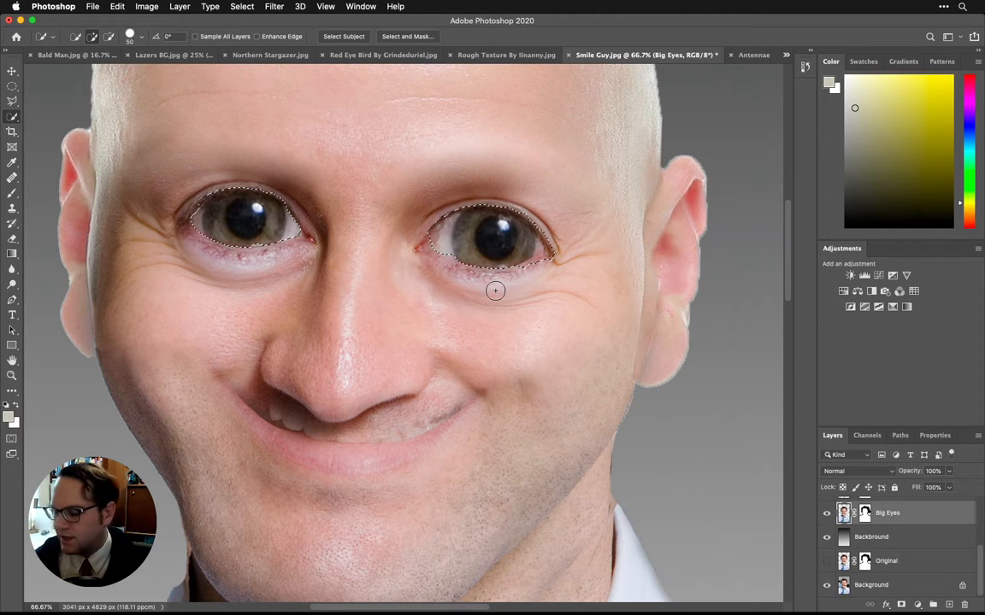
Step: Subtract the excess area at the outer corner of the right-hand eye from the selection
{"action": "key", "text": "alt"}
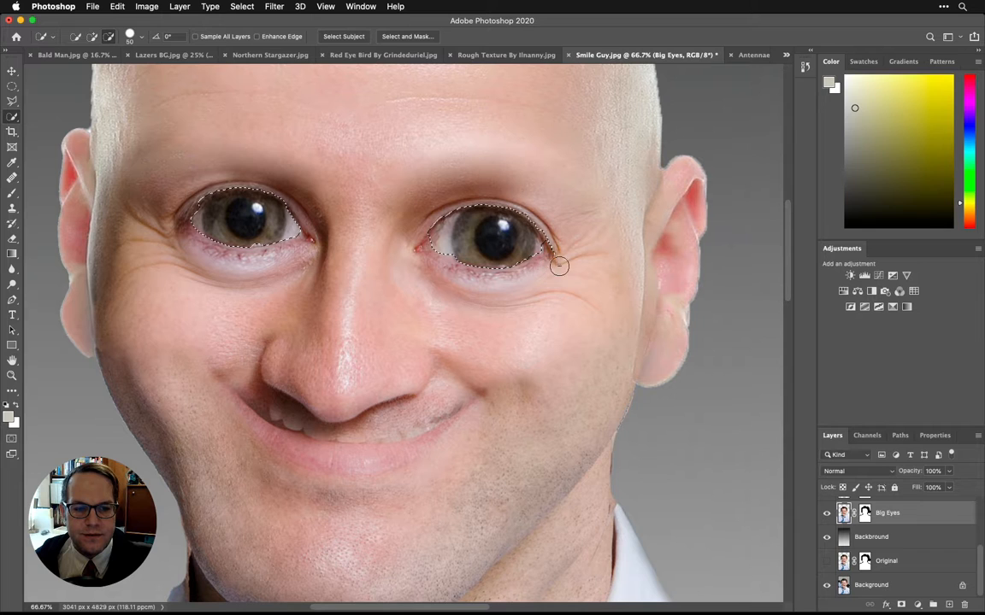
{"action": "key", "text": "alt+super+z"}
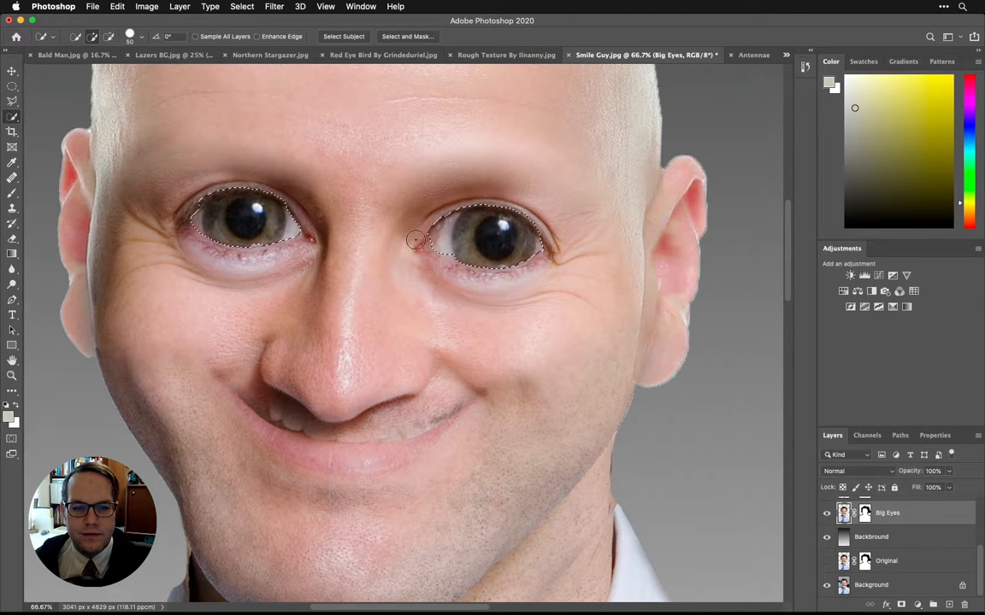
{"action": "key", "text": "alt"}
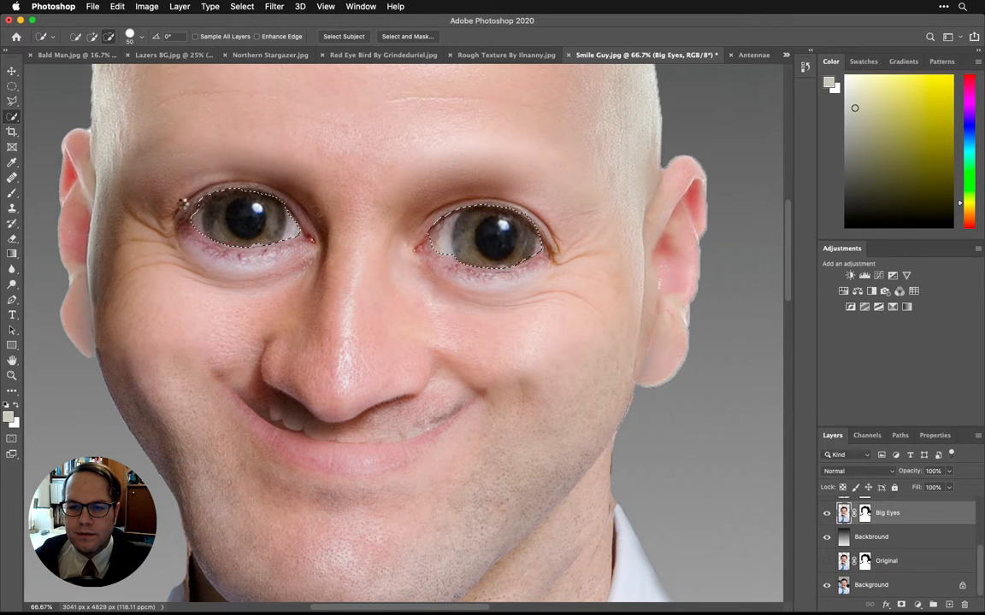
{"action": "key", "text": "alt"}
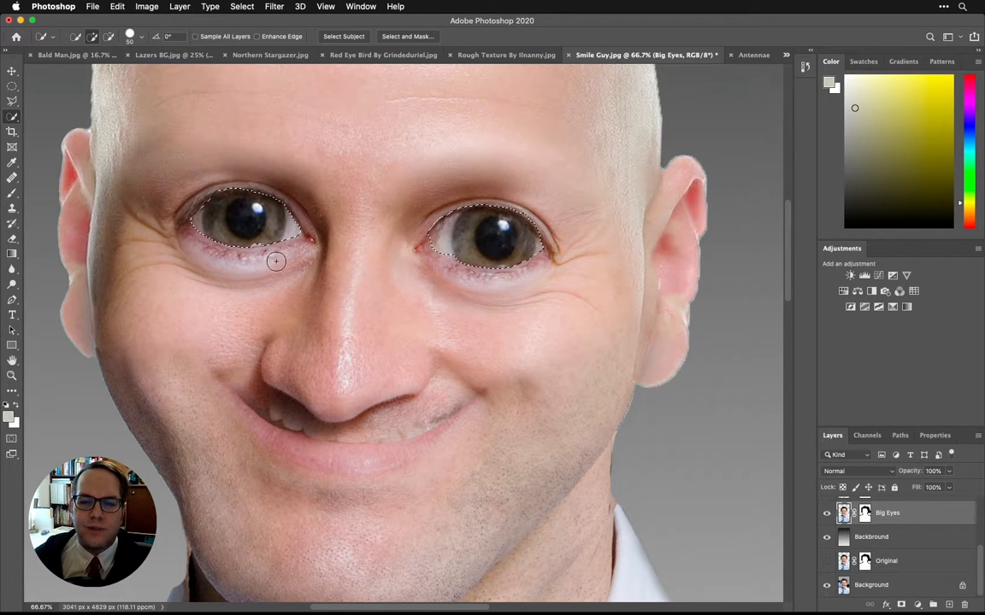
Step: In Quick Mask mode, paint white with a size 25 brush along the left-hand eye's edges to include the missed parts of the eyeball
{"action": "left_click", "coordinate": [11, 440]}
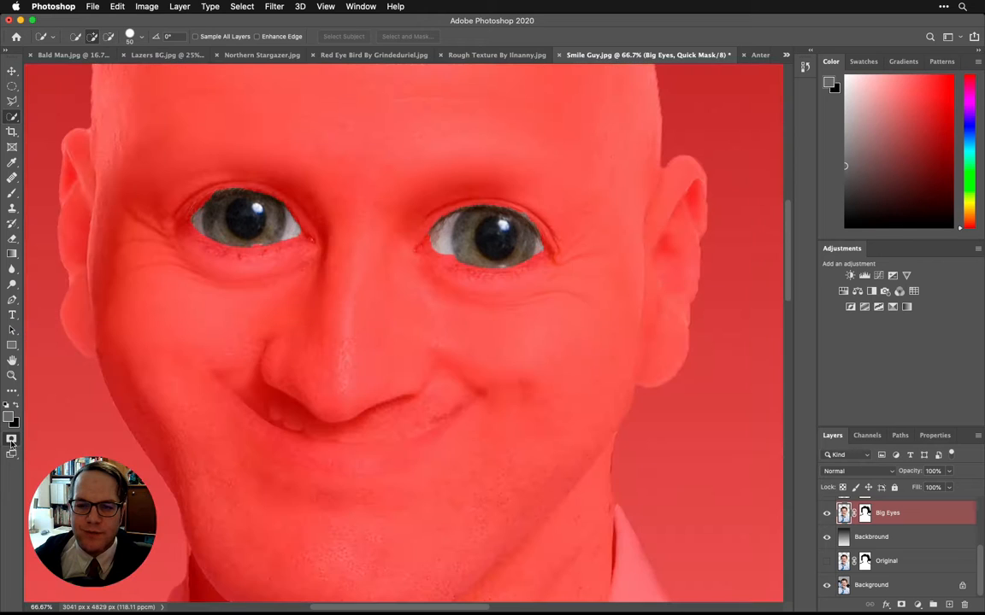
{"action": "key", "text": "super+plus"}
{"action": "key", "text": "super+plus"}
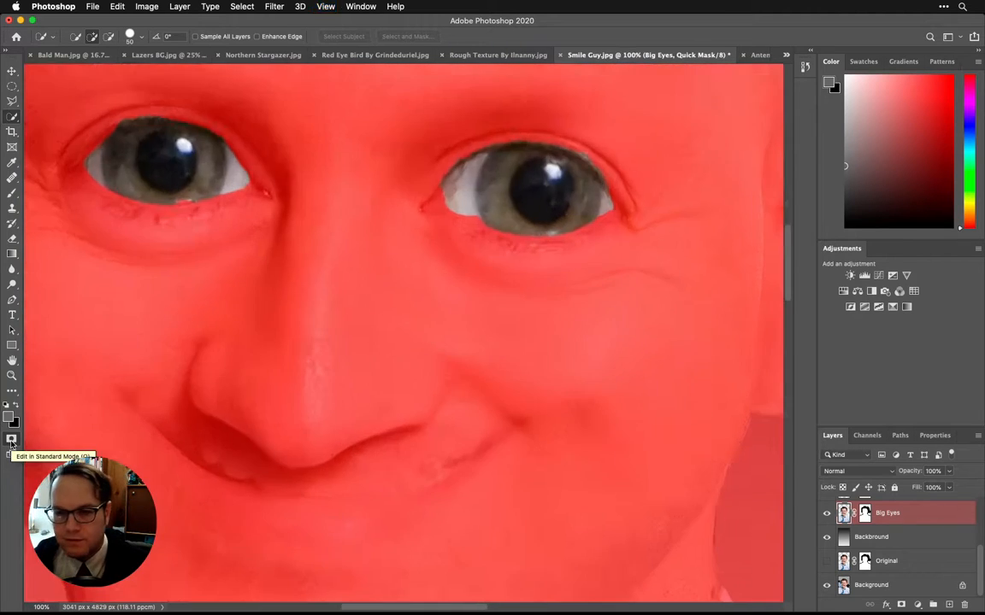
{"action": "left_click_drag", "start_coordinate": [169, 227], "coordinate": [435, 555]}
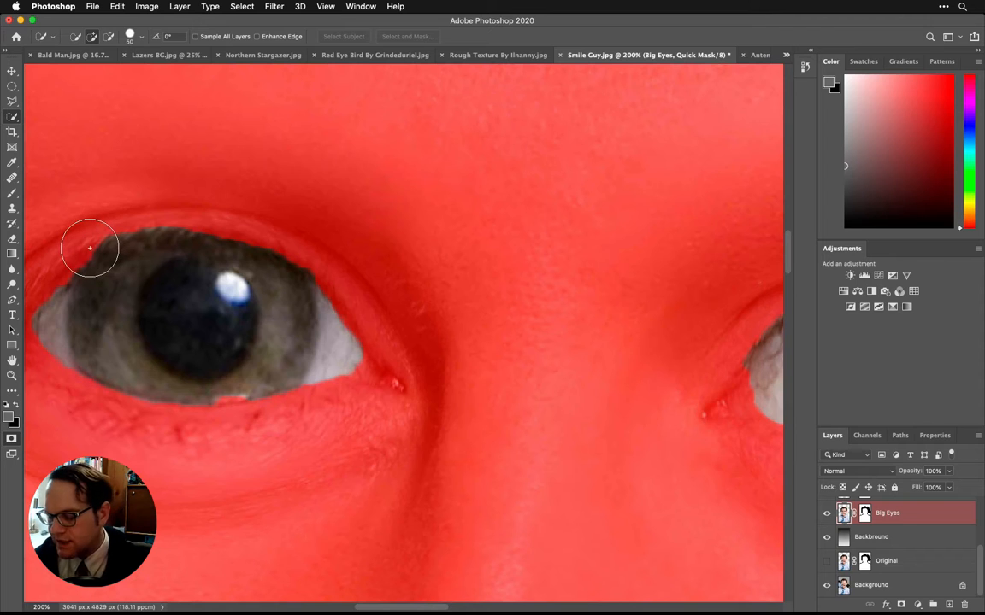
{"action": "key", "text": "b"}
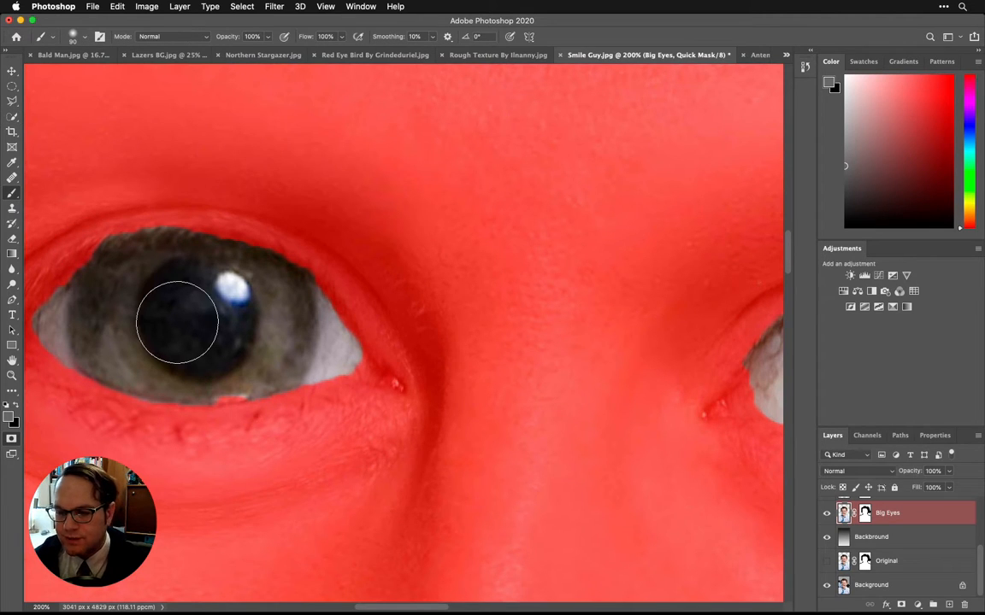
{"action": "left_click", "coordinate": [6, 406]}
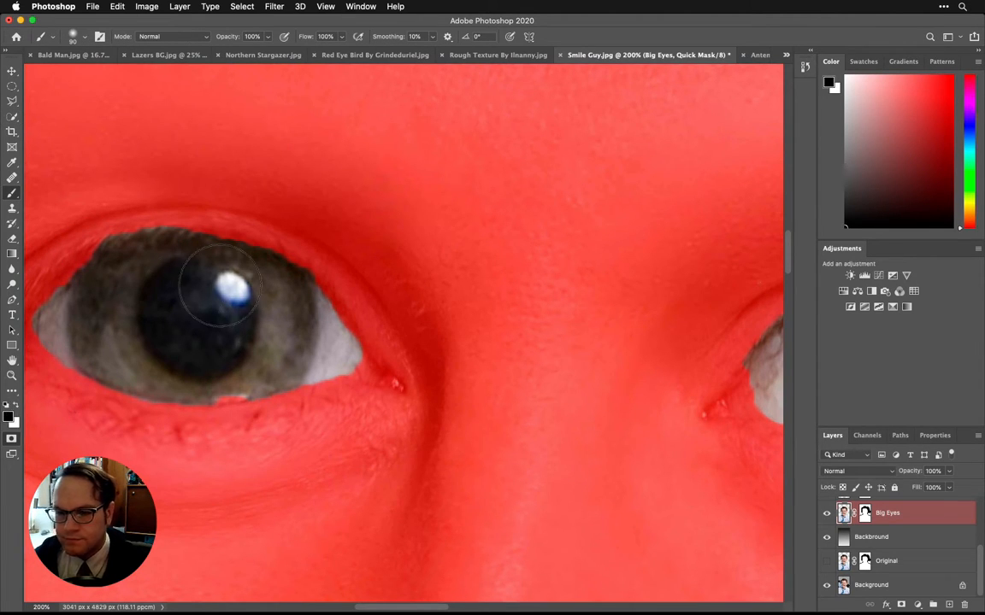
{"action": "key", "text": "bracketleft"}
{"action": "key", "text": "bracketleft"}
{"action": "key", "text": "bracketleft"}
{"action": "key", "text": "bracketleft"}
{"action": "key", "text": "bracketleft"}
{"action": "key", "text": "bracketleft"}
{"action": "key", "text": "bracketleft"}
{"action": "key", "text": "bracketleft"}
{"action": "key", "text": "bracketleft"}
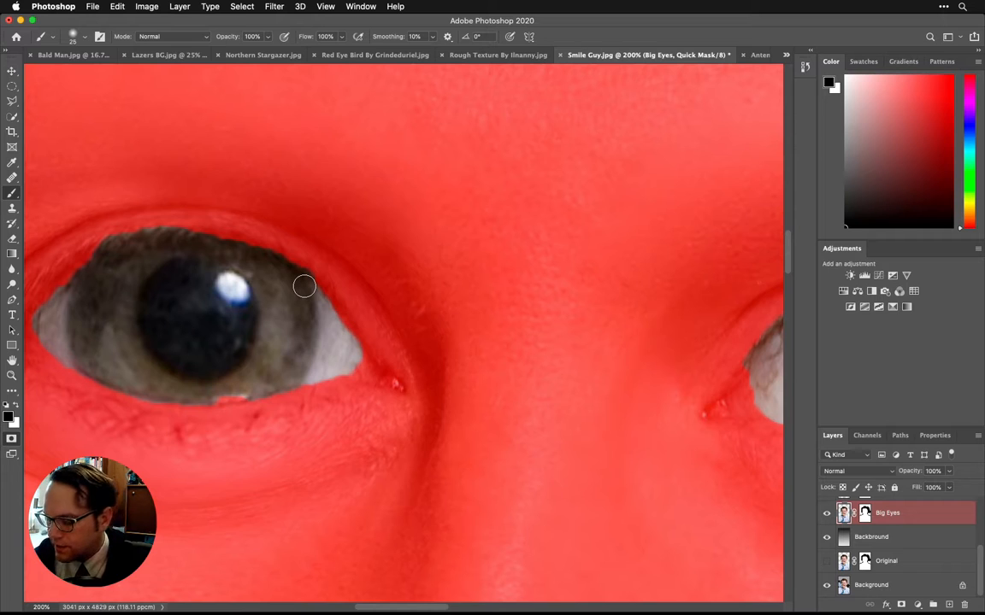
{"action": "key", "text": "x"}
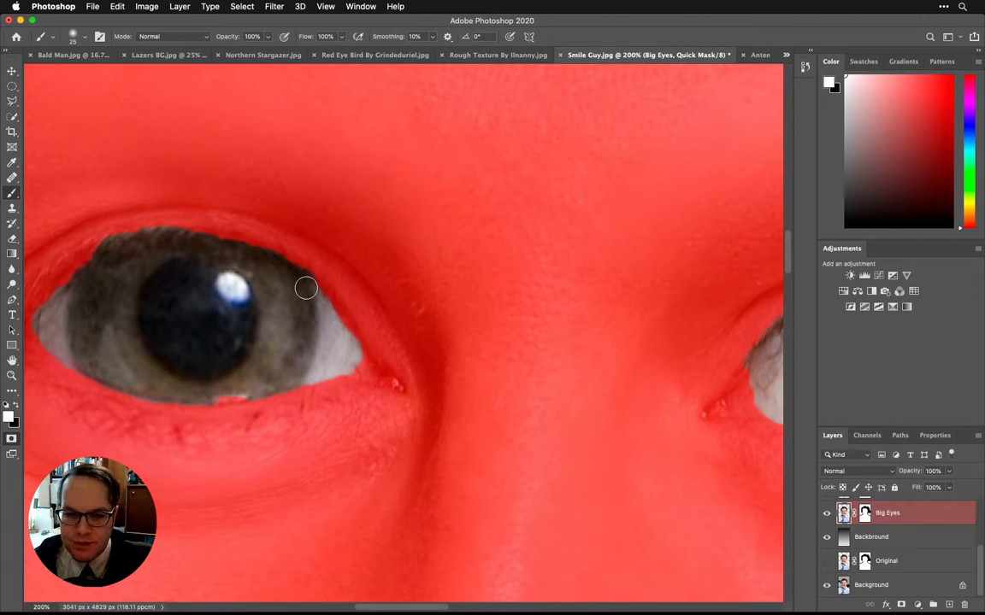
{"action": "mouse_move", "coordinate": [330, 318]}
{"action": "left_mouse_down"}
{"action": "mouse_move", "coordinate": [266, 256]}
{"action": "mouse_move", "coordinate": [172, 236]}
{"action": "mouse_move", "coordinate": [111, 241]}
{"action": "mouse_move", "coordinate": [48, 274]}
{"action": "left_mouse_up"}
{"action": "left_click_drag", "start_coordinate": [134, 329], "coordinate": [216, 318]}
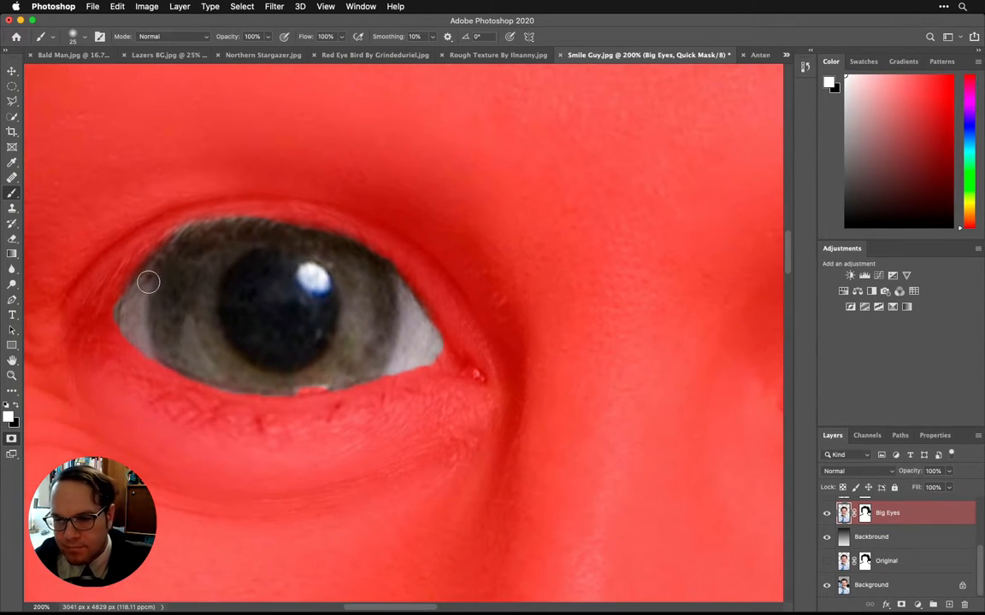
{"action": "mouse_move", "coordinate": [147, 281]}
{"action": "left_mouse_down"}
{"action": "mouse_move", "coordinate": [117, 316]}
{"action": "mouse_move", "coordinate": [157, 352]}
{"action": "mouse_move", "coordinate": [229, 386]}
{"action": "mouse_move", "coordinate": [362, 380]}
{"action": "mouse_move", "coordinate": [442, 358]}
{"action": "left_mouse_up"}
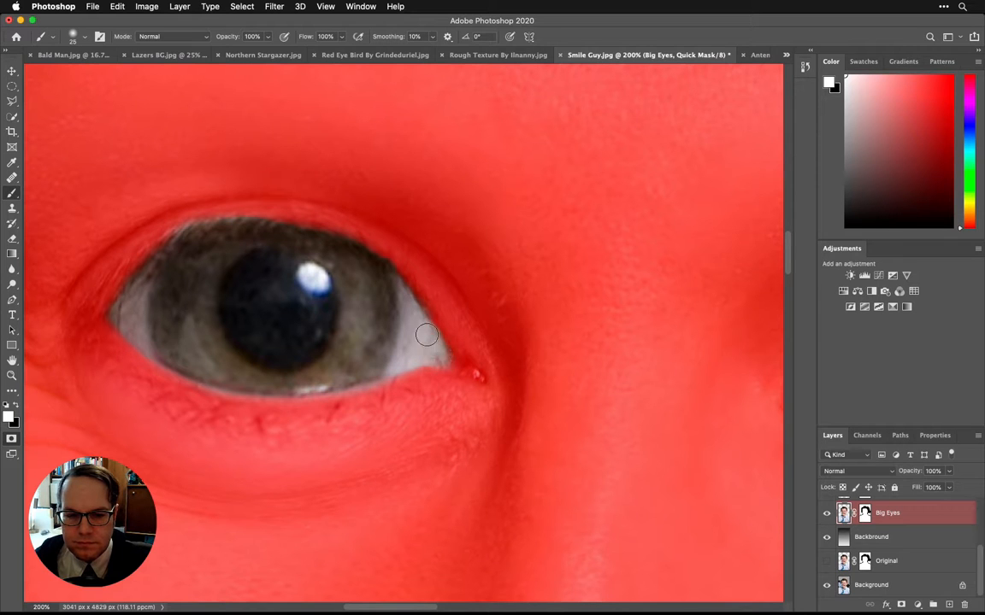
Step: Refine the right-hand eye's mask edge with white and black strokes, and convert the quick mask back into a selection
{"action": "mouse_move", "coordinate": [761, 261]}
{"action": "left_mouse_down"}
{"action": "mouse_move", "coordinate": [33, 144]}
{"action": "mouse_move", "coordinate": [94, 310]}
{"action": "mouse_move", "coordinate": [202, 304]}
{"action": "mouse_move", "coordinate": [213, 338]}
{"action": "mouse_move", "coordinate": [196, 351]}
{"action": "mouse_move", "coordinate": [312, 396]}
{"action": "left_mouse_up"}
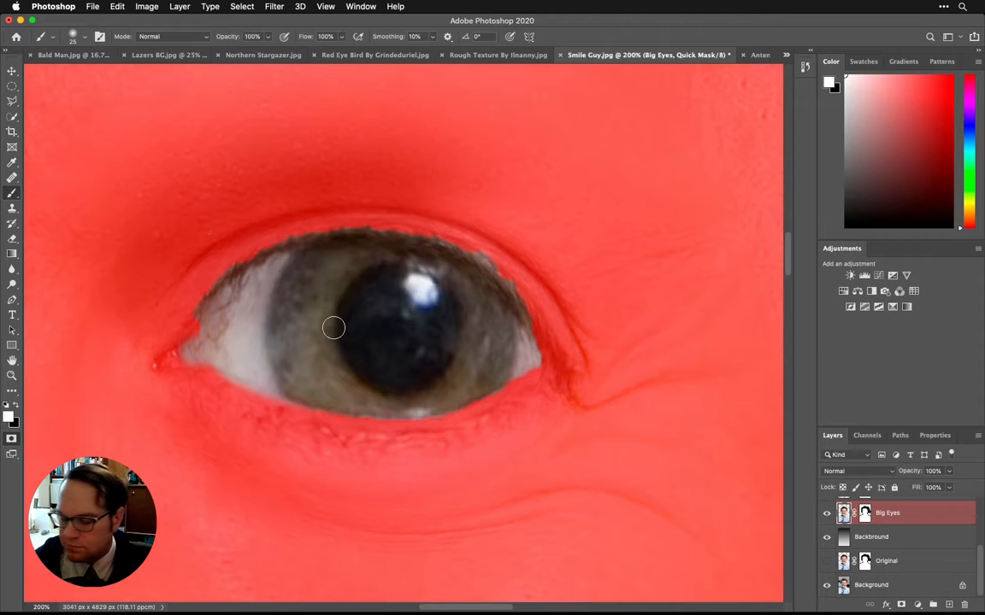
{"action": "key", "text": "x"}
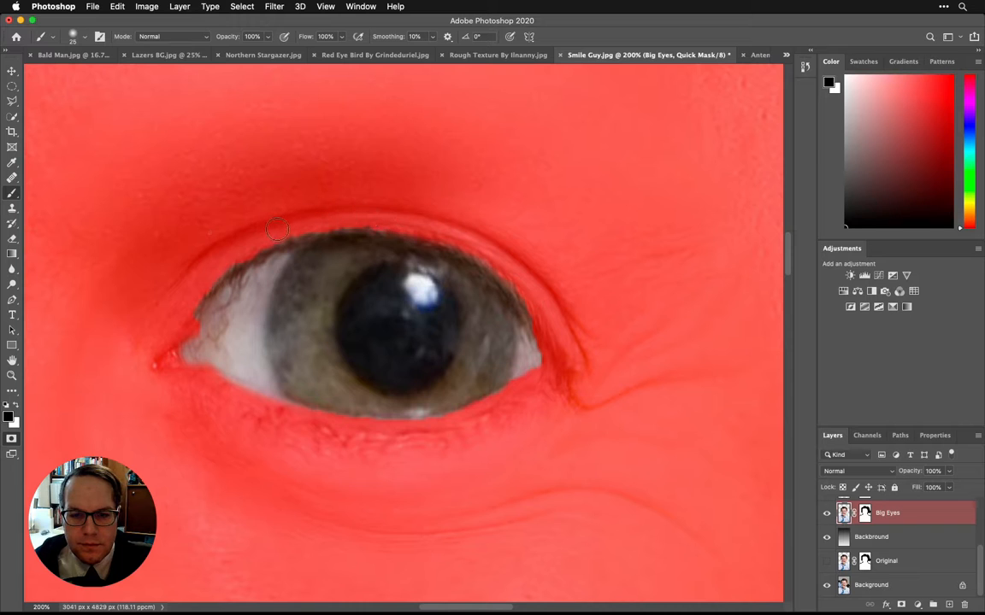
{"action": "mouse_move", "coordinate": [294, 224]}
{"action": "left_mouse_down"}
{"action": "mouse_move", "coordinate": [204, 280]}
{"action": "mouse_move", "coordinate": [178, 312]}
{"action": "mouse_move", "coordinate": [197, 295]}
{"action": "mouse_move", "coordinate": [205, 325]}
{"action": "mouse_move", "coordinate": [186, 353]}
{"action": "left_mouse_up"}
{"action": "key", "text": "x"}
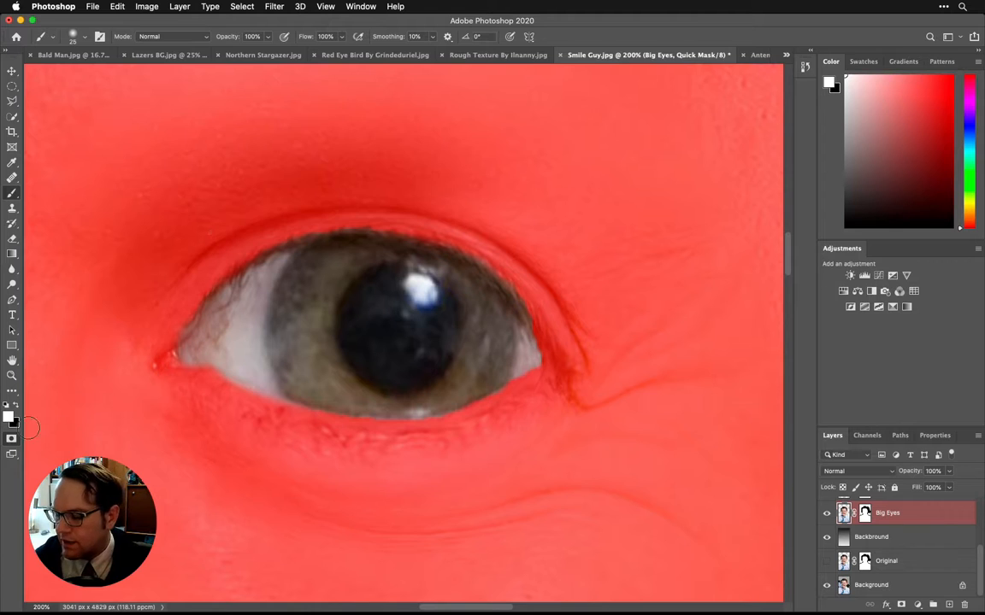
{"action": "key", "text": "q"}
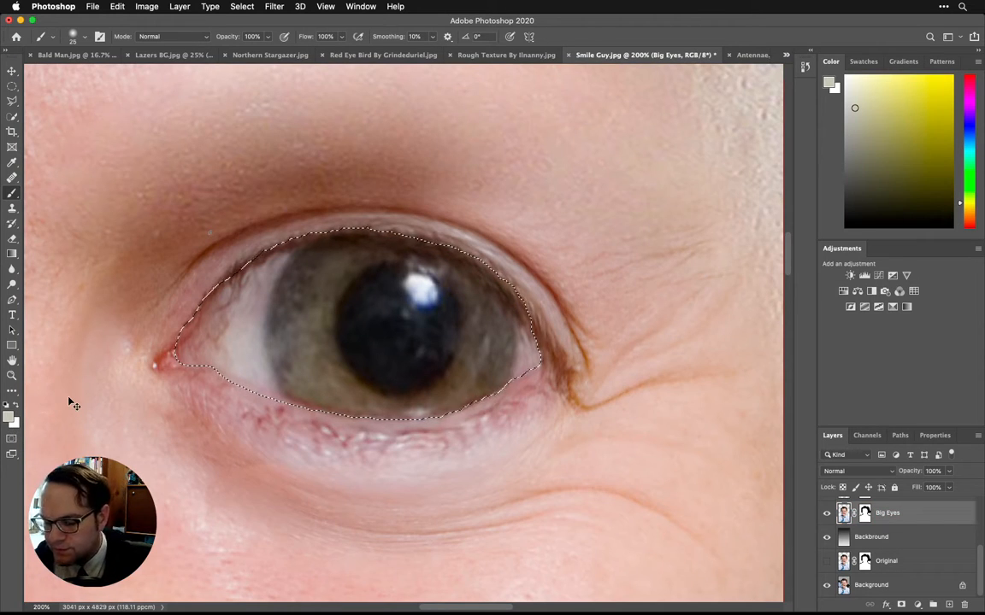
Step: Target the Big Eyes layer mask and enlarge the black brush to size 70 for painting inside the eye selection
{"action": "key", "text": "super+minus"}
{"action": "key", "text": "super+minus"}
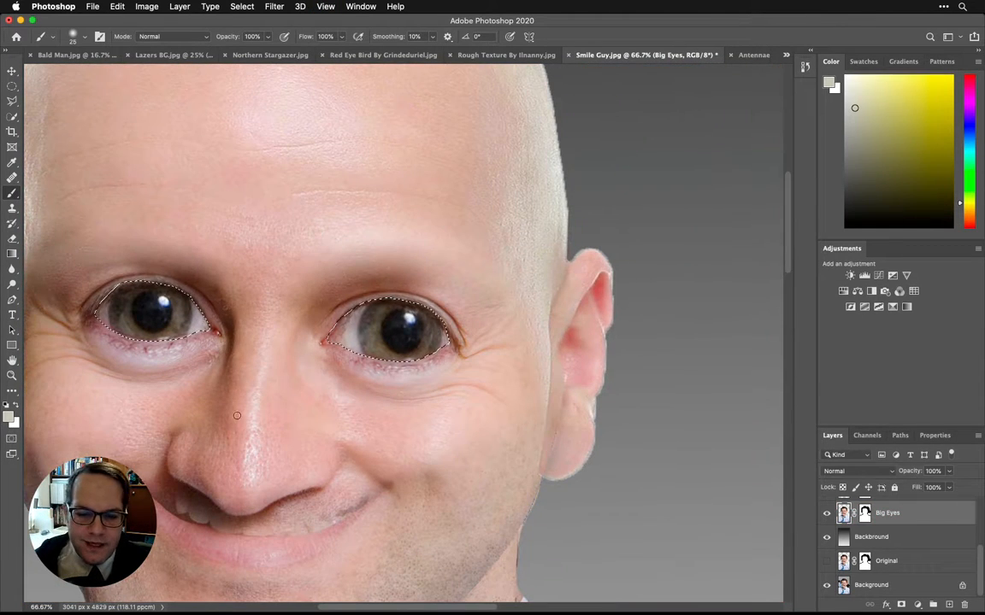
{"action": "scroll", "coordinate": [213, 414], "scroll_direction": "left", "scroll_amount": 3}
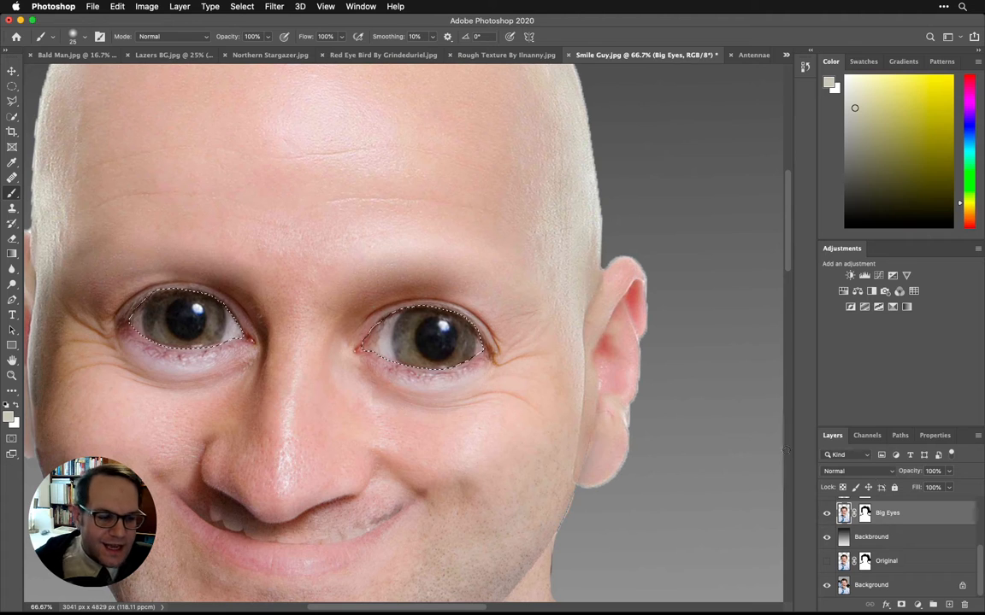
{"action": "left_click", "coordinate": [865, 514]}
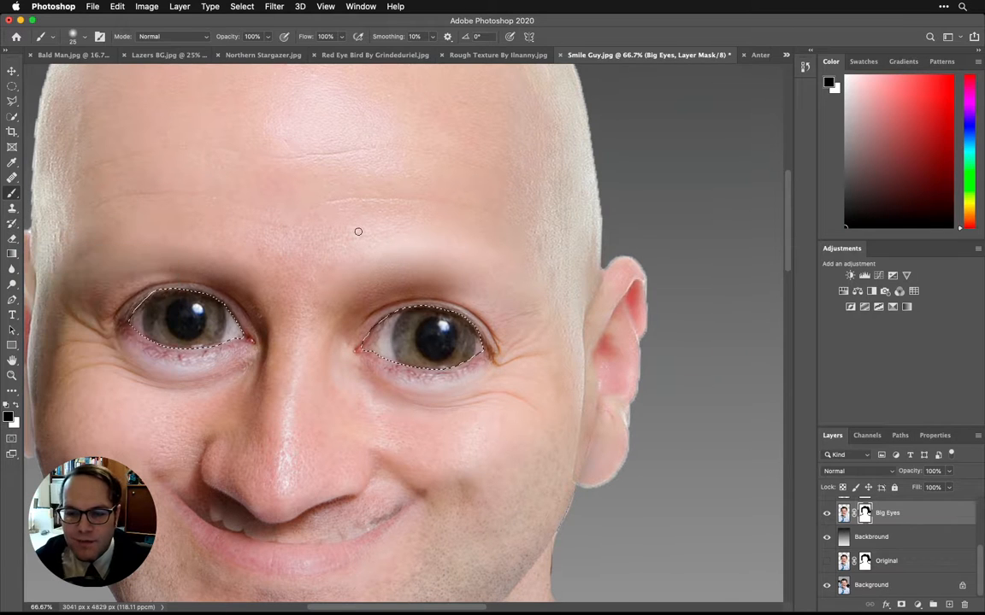
{"action": "key", "text": "bracketright"}
{"action": "key", "text": "bracketright"}
{"action": "key", "text": "bracketright"}
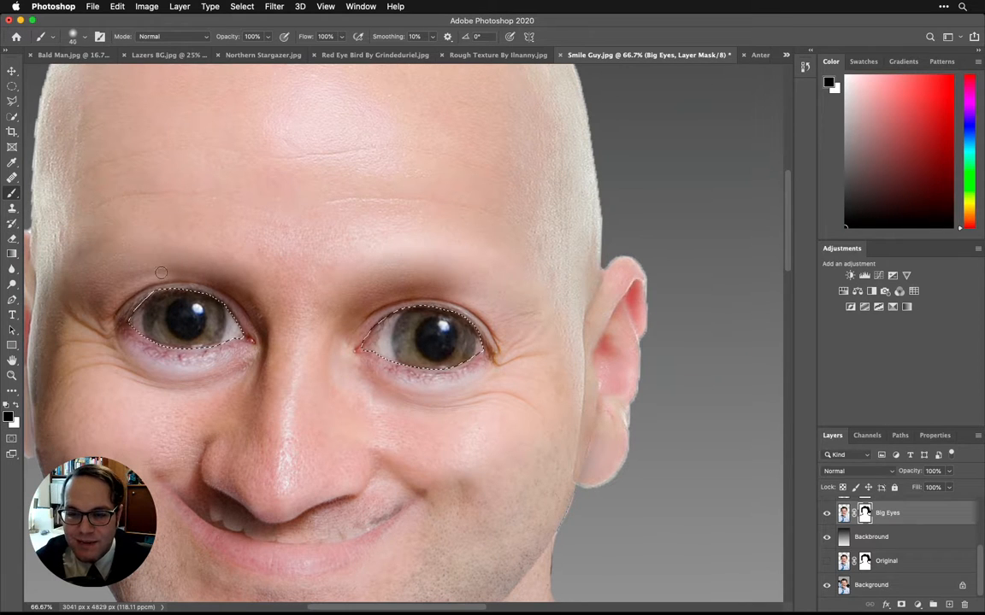
{"action": "mouse_move", "coordinate": [170, 282]}
{"action": "left_mouse_down"}
{"action": "mouse_move", "coordinate": [175, 322]}
{"action": "mouse_move", "coordinate": [204, 293]}
{"action": "left_mouse_up"}
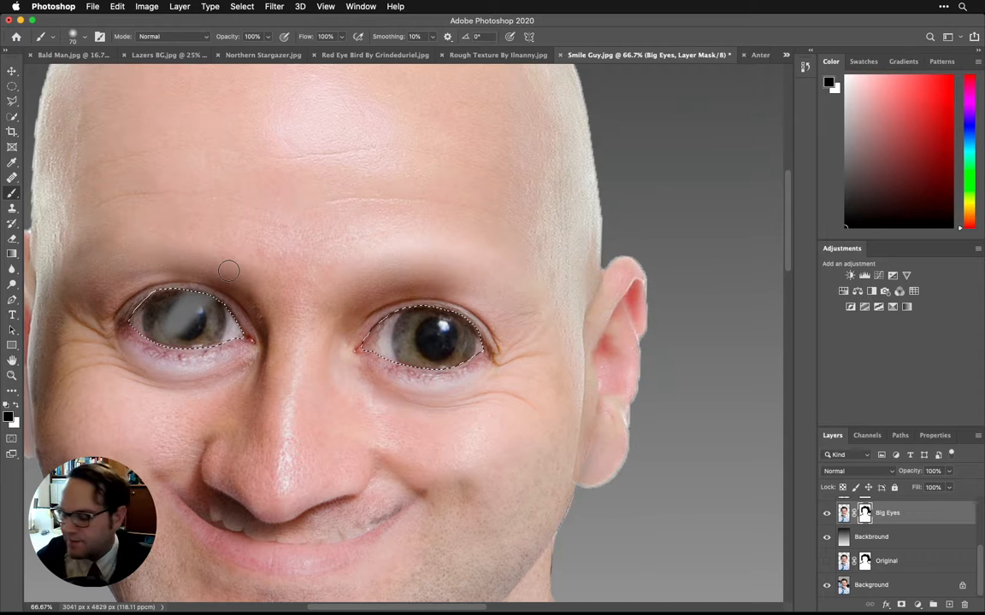
{"action": "key", "text": "super+z"}
{"action": "key", "text": "super+z"}
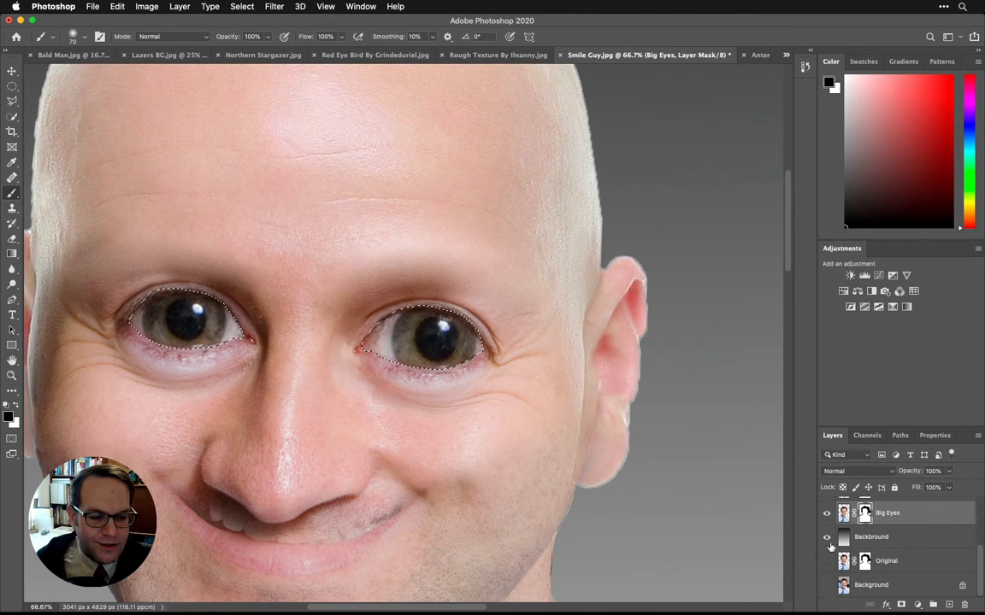
Step: Mask out both selected eyes on the Big Eyes layer in black, checking the cutouts with the Backbround layer hidden and shown again
{"action": "left_click", "coordinate": [826, 538]}
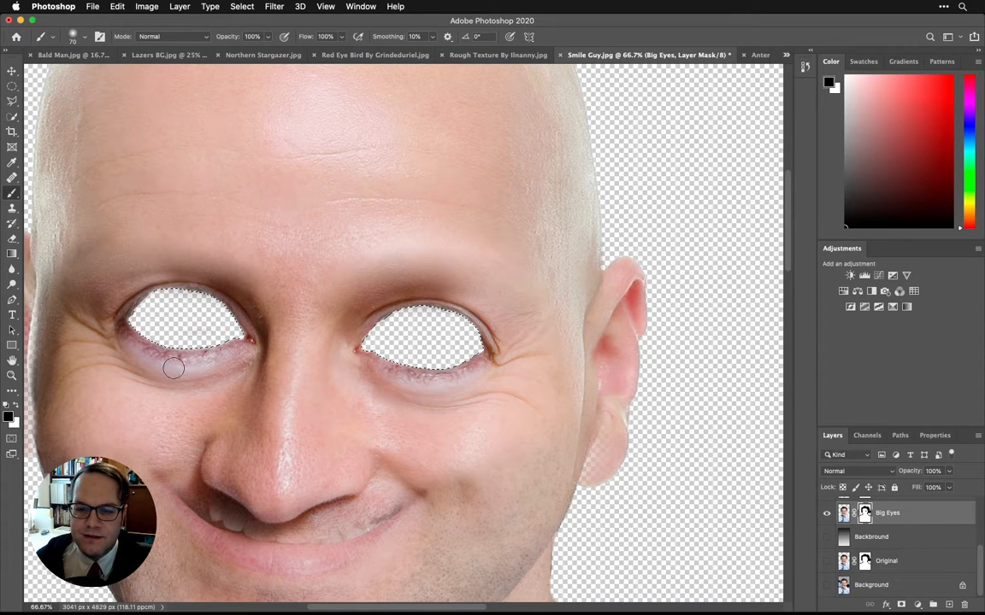
{"action": "left_click", "coordinate": [826, 536]}
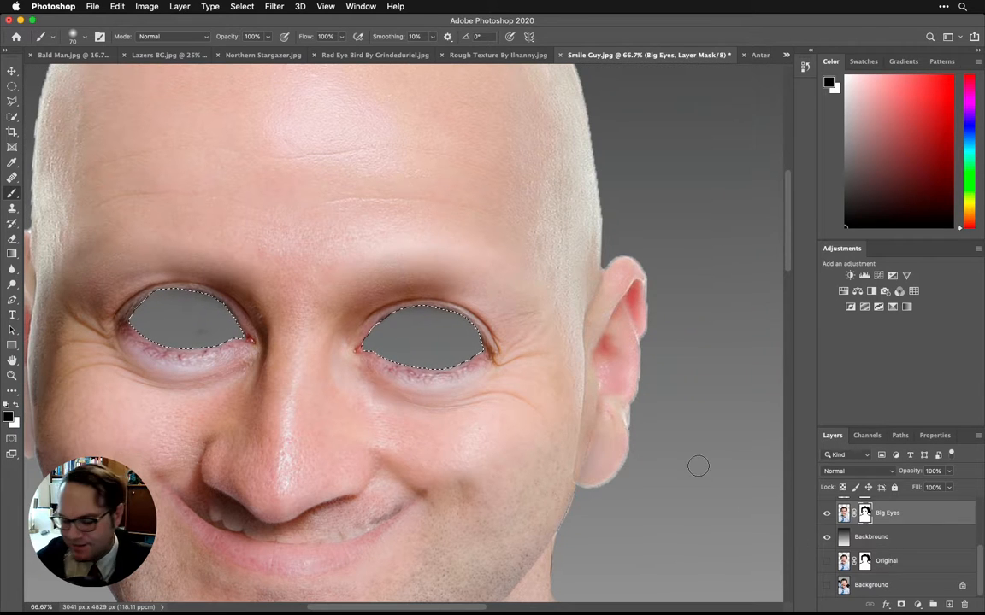
{"action": "key", "text": "super+minus"}
{"action": "key", "text": "super+minus"}
{"action": "key", "text": "super+minus"}
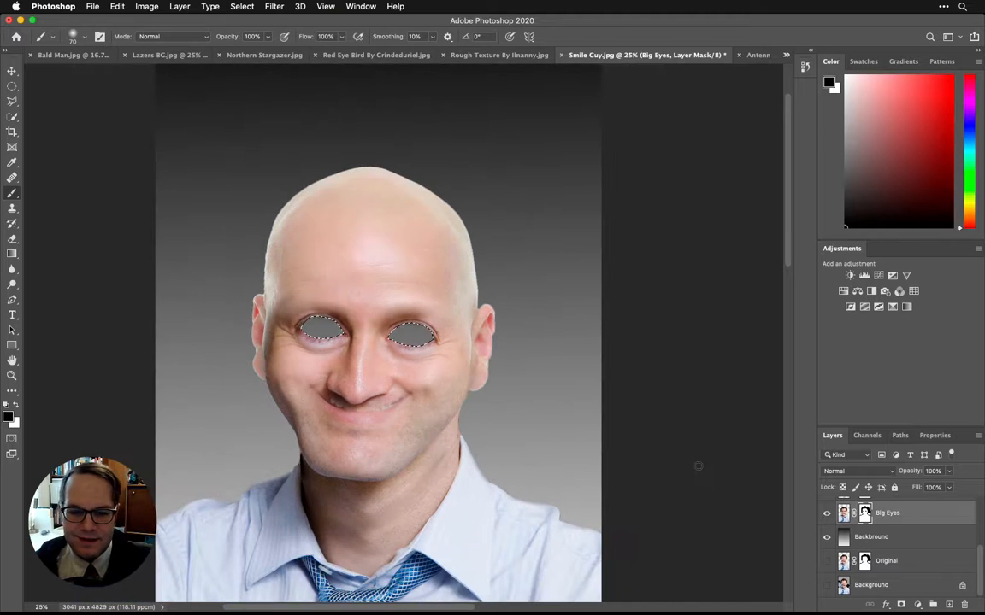
Step: Clear the eye selection, and select the bird's red eye in Red Eye Bird By Grindeduriel.jpg with a size 25 Quick Selection brush
{"action": "key", "text": "super+d"}
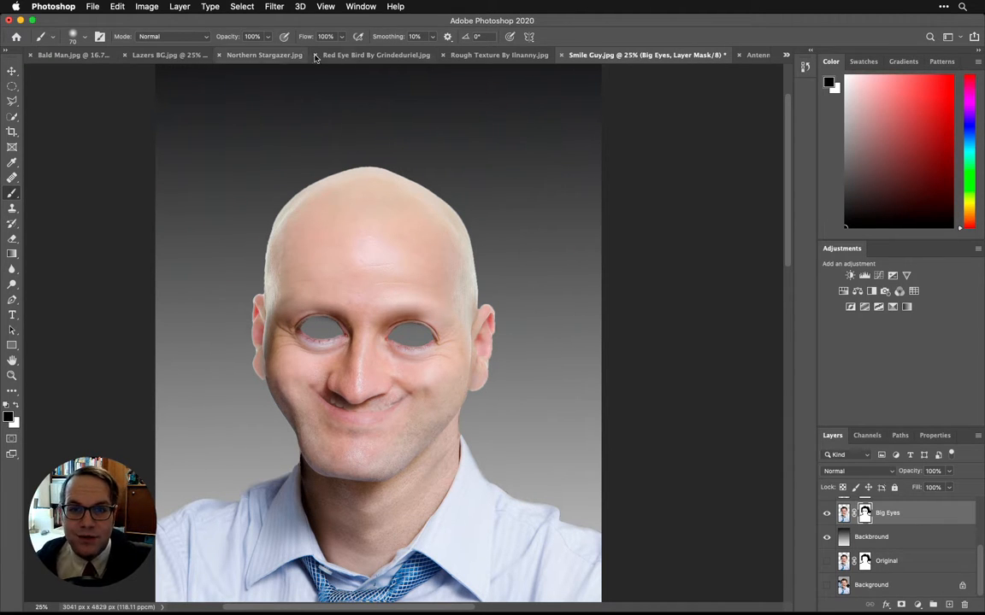
{"action": "left_click", "coordinate": [367, 56]}
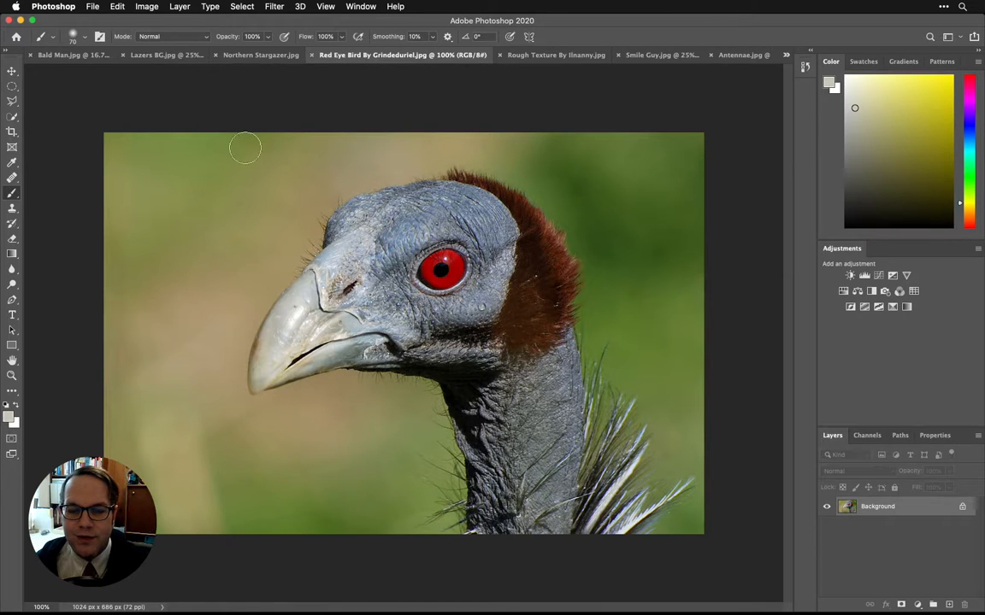
{"action": "left_click", "coordinate": [11, 117]}
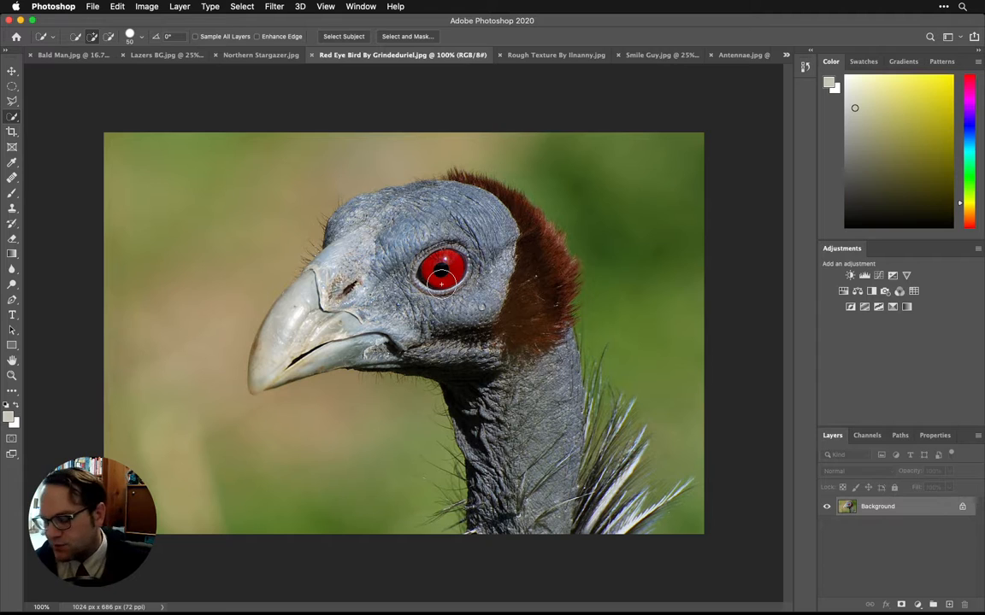
{"action": "key", "text": "bracketleft"}
{"action": "key", "text": "bracketleft"}
{"action": "key", "text": "bracketleft"}
{"action": "key", "text": "bracketleft"}
{"action": "key", "text": "bracketleft"}
{"action": "mouse_move", "coordinate": [443, 269]}
{"action": "left_mouse_down"}
{"action": "mouse_move", "coordinate": [433, 269]}
{"action": "mouse_move", "coordinate": [454, 265]}
{"action": "mouse_move", "coordinate": [447, 282]}
{"action": "left_mouse_up"}
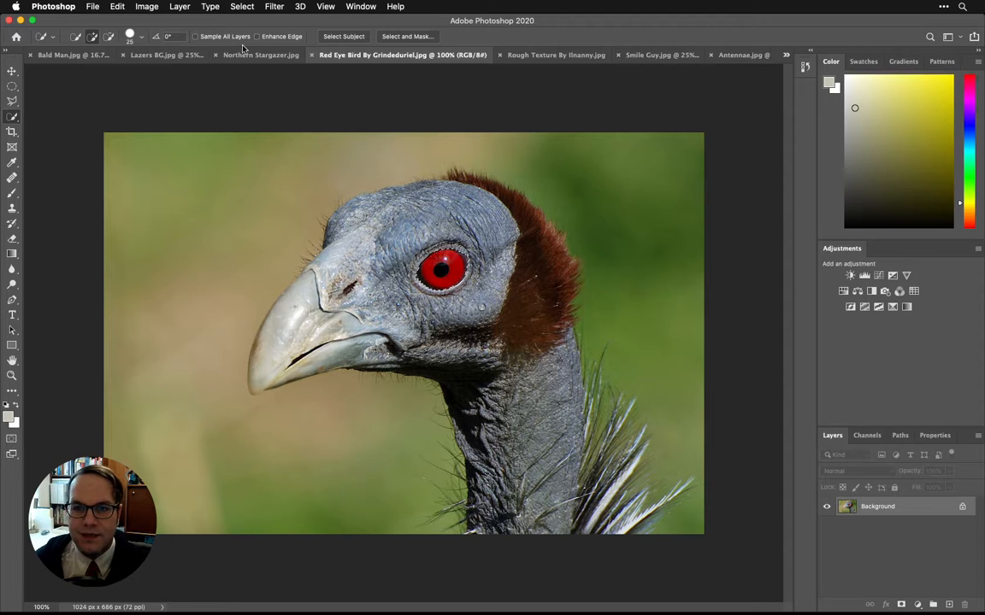
Step: Save the Smile Guy document on the computer as Project.psd in Photoshop format with Maximize Compatibility enabled
{"action": "left_click", "coordinate": [659, 57]}
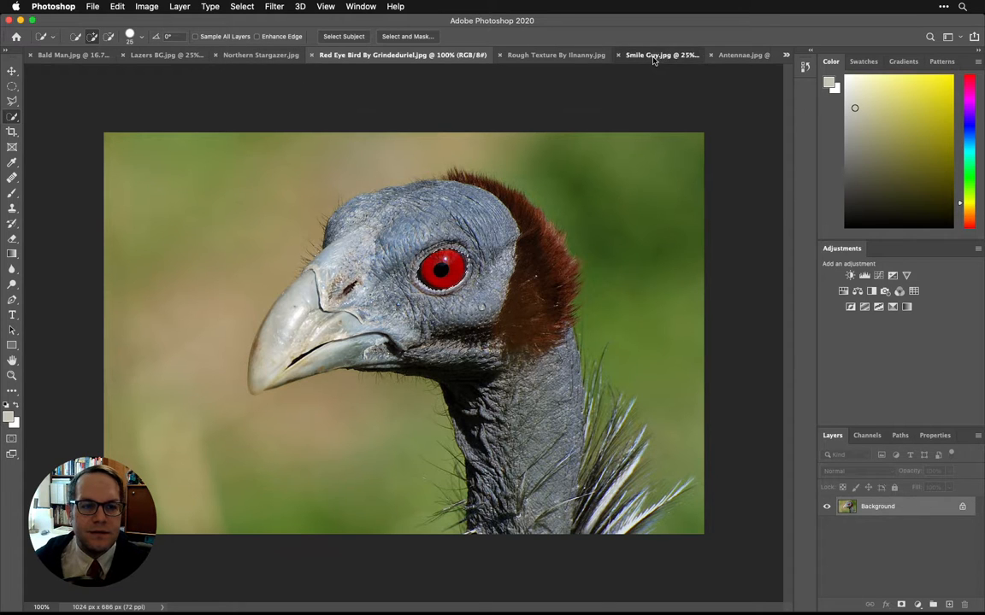
{"action": "key", "text": "super+s"}
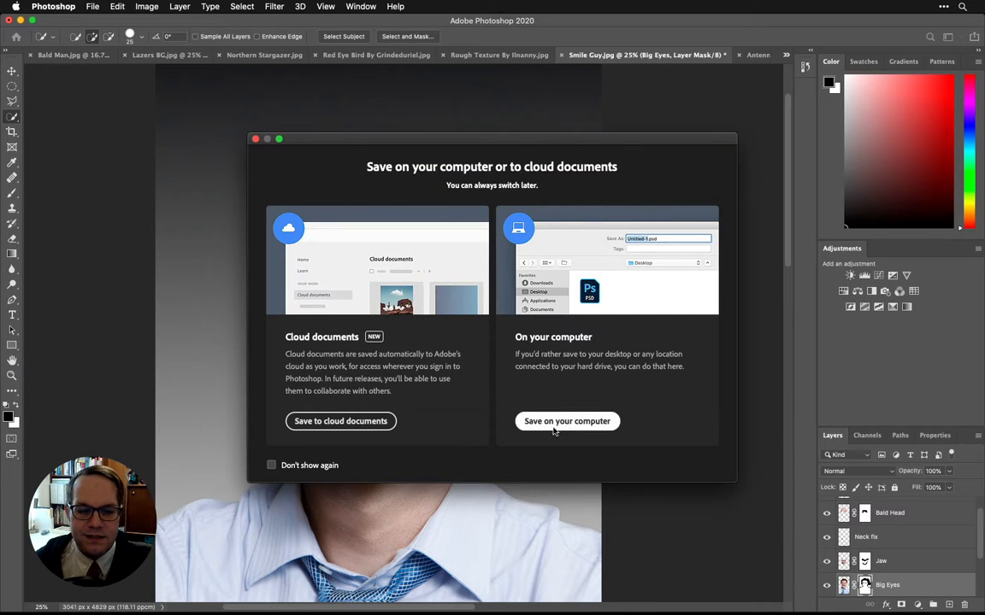
{"action": "left_click", "coordinate": [552, 423]}
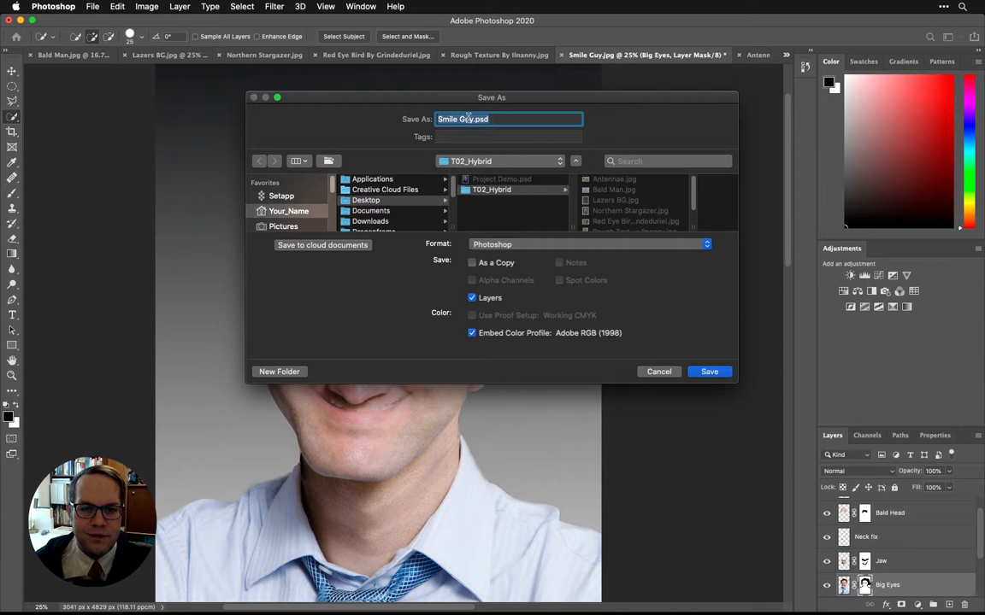
{"action": "left_click", "coordinate": [471, 119]}
{"action": "left_click_drag", "start_coordinate": [474, 119], "coordinate": [365, 107]}
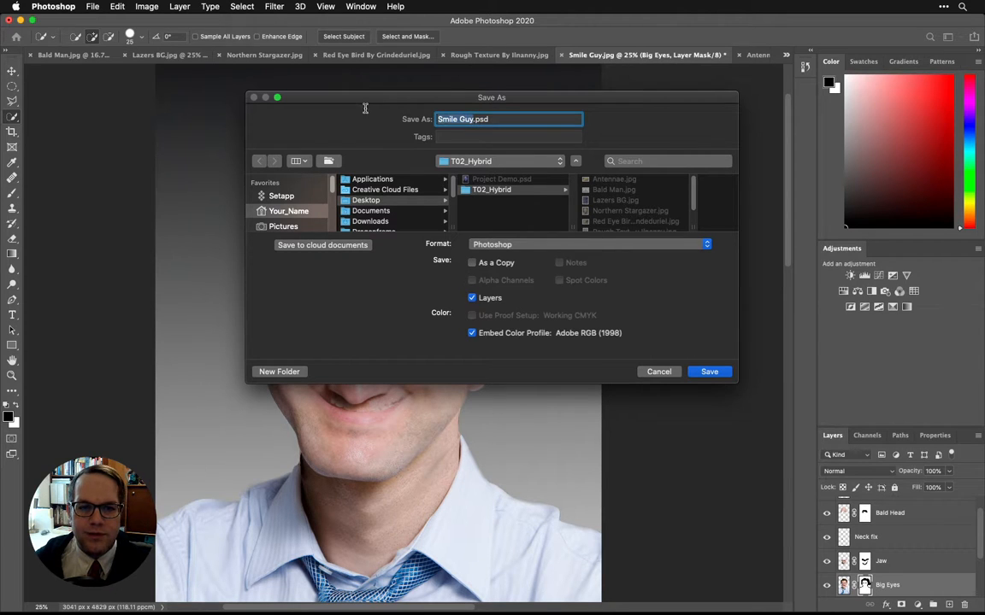
{"action": "type", "text": "Pro"}
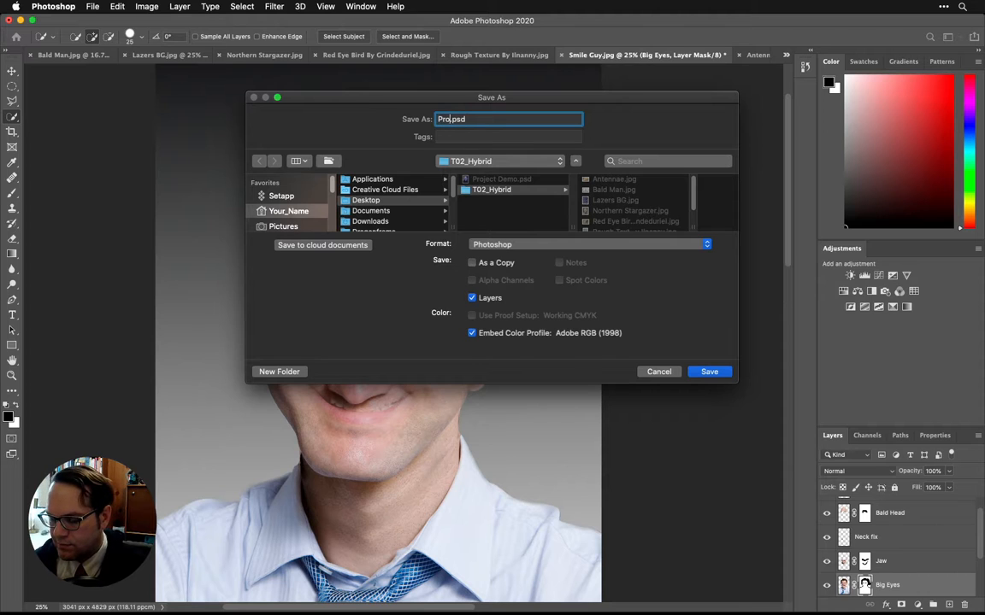
{"action": "type", "text": "ject"}
{"action": "key", "text": "Return"}
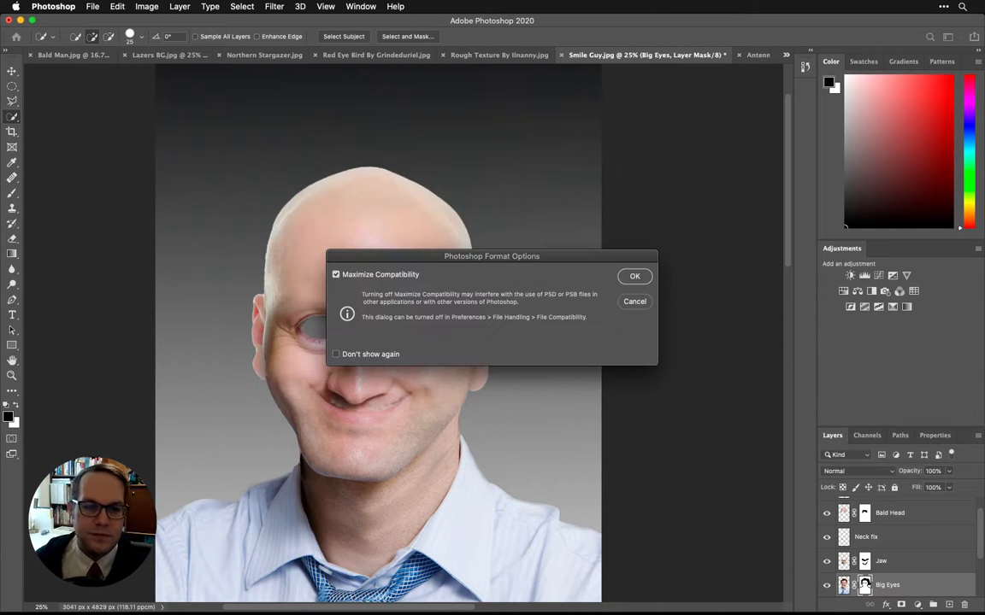
{"action": "left_click", "coordinate": [632, 276]}
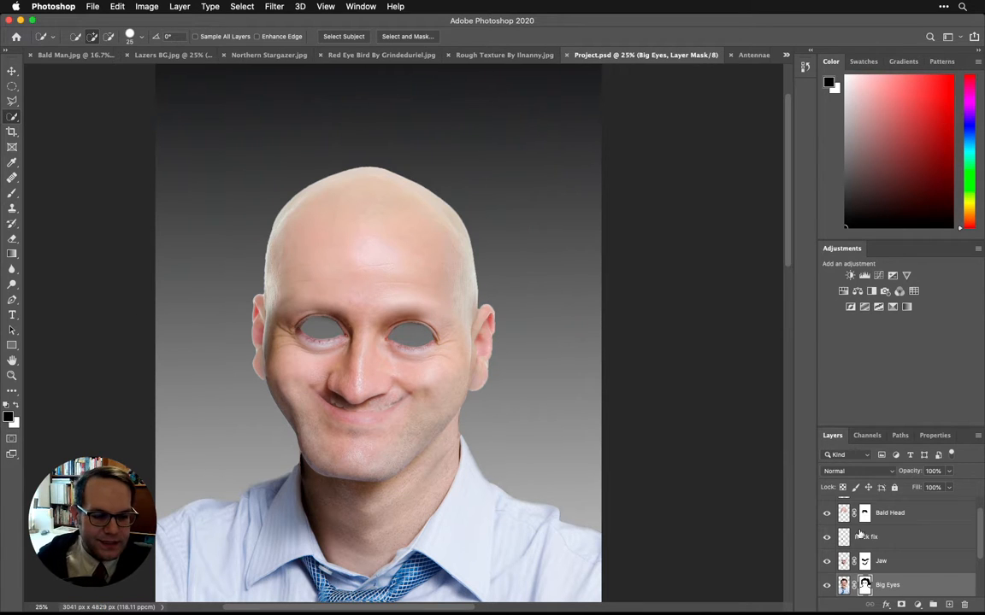
Step: Paste the copied bird's eye directly above the Backbround layer and locate it by toggling the visibility of the pasted layer and Big Eyes
{"action": "scroll", "coordinate": [880, 538], "scroll_direction": "down", "scroll_amount": 3}
{"action": "left_click", "coordinate": [880, 538]}
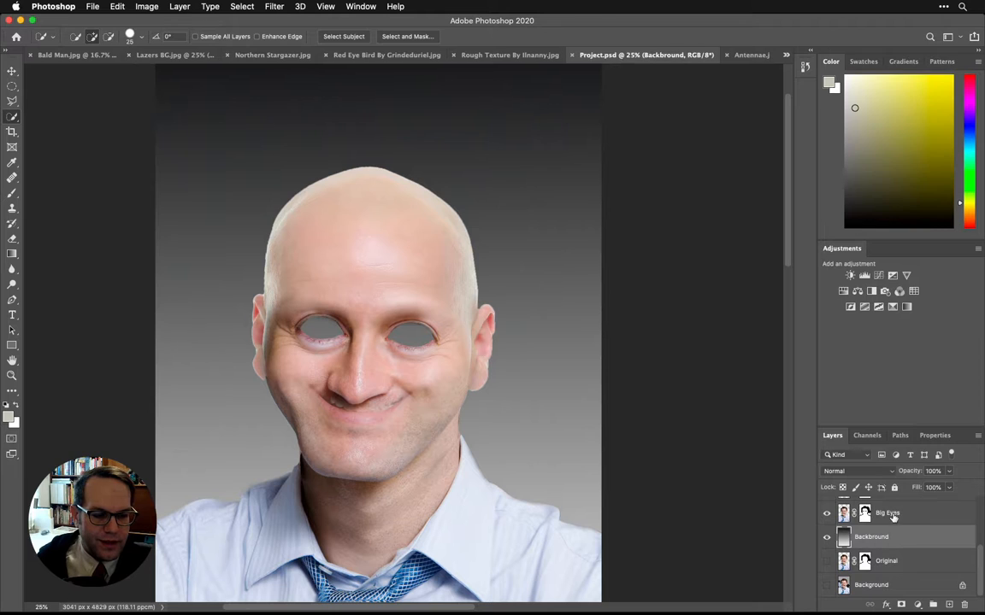
{"action": "key", "text": "super+shift+alt+n"}
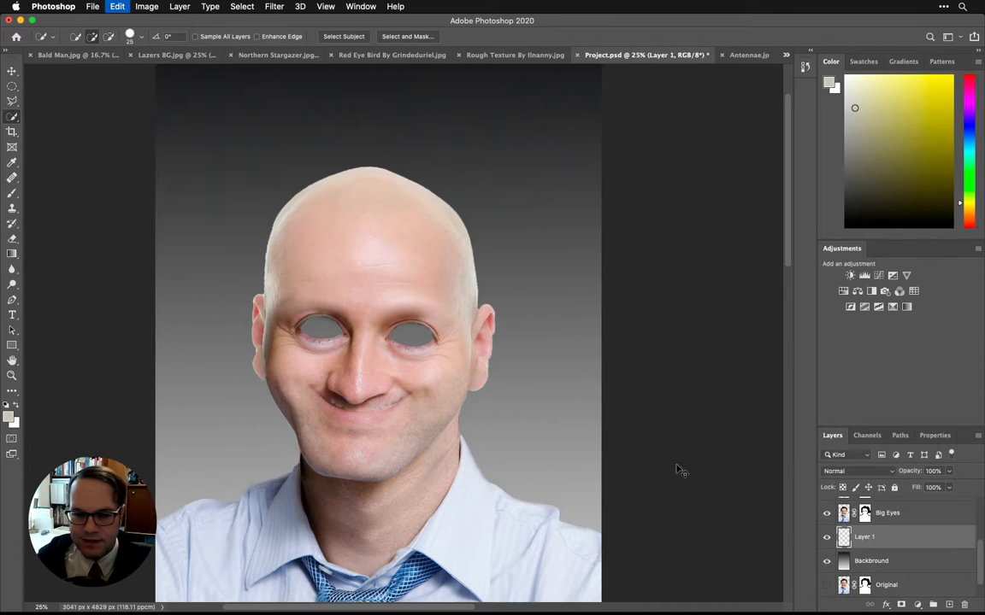
{"action": "left_click", "coordinate": [825, 538]}
{"action": "left_click", "coordinate": [826, 538]}
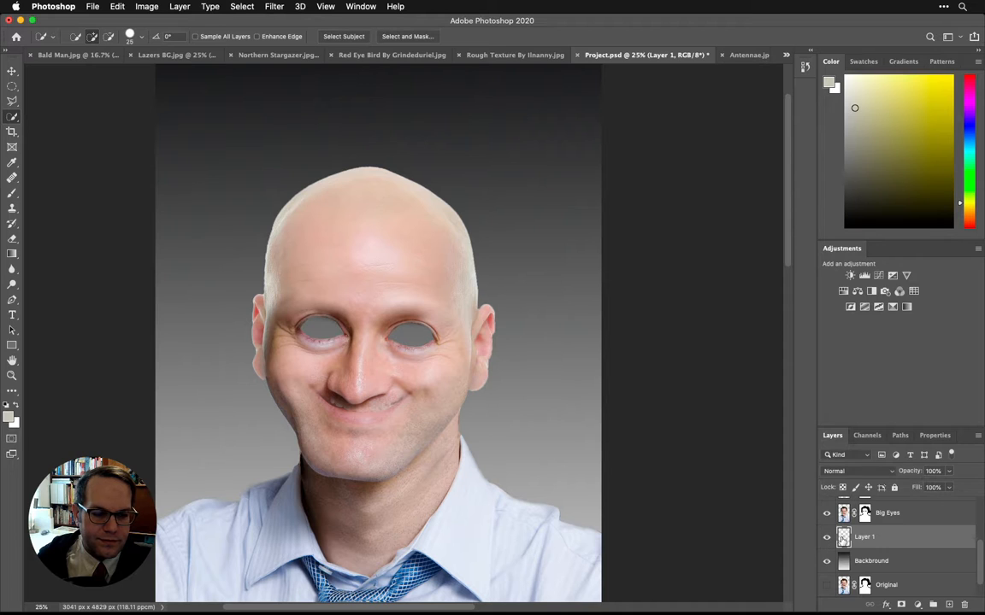
{"action": "left_click", "coordinate": [826, 514]}
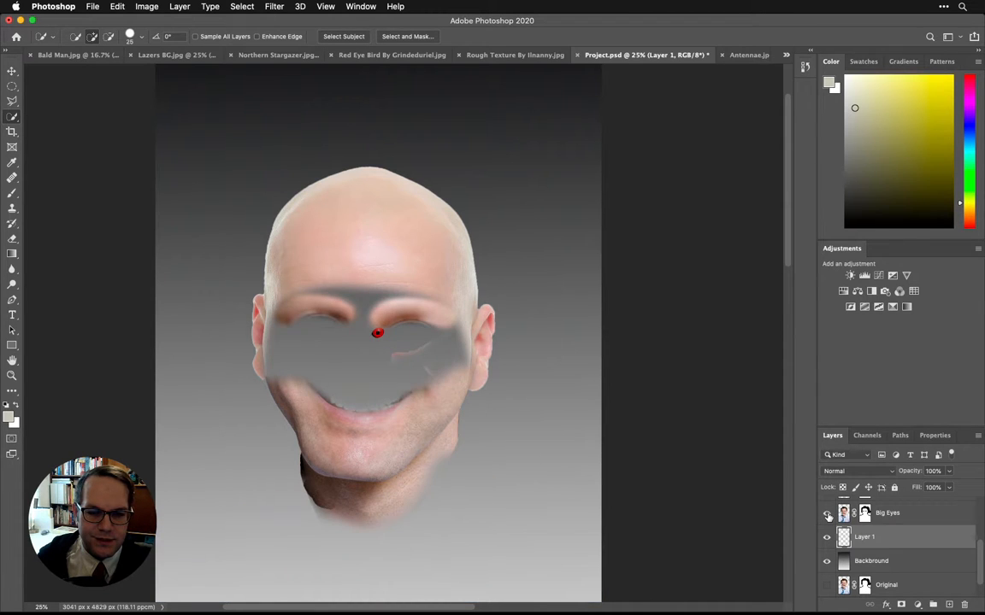
{"action": "left_click", "coordinate": [827, 513]}
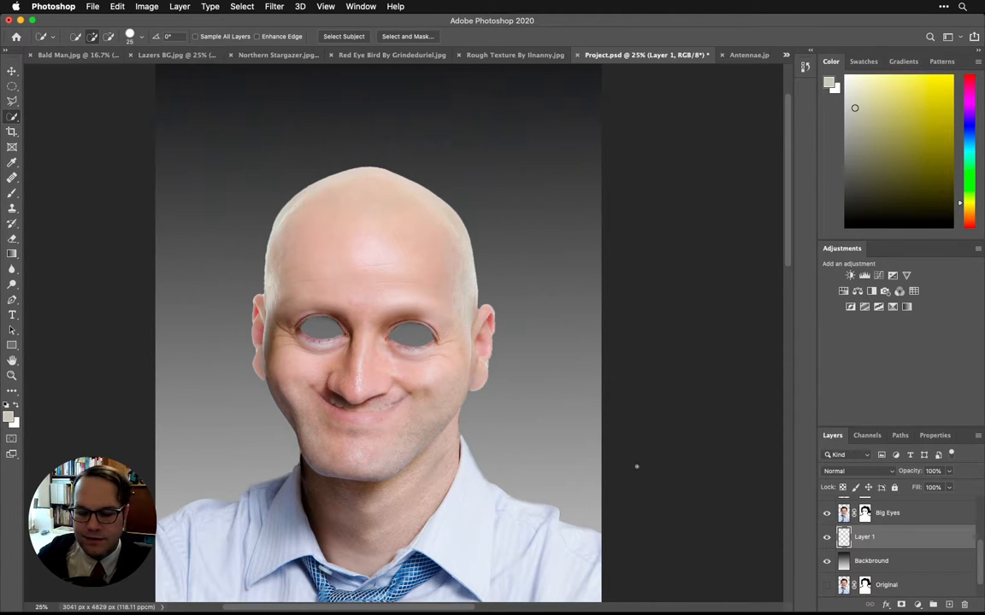
{"action": "left_click", "coordinate": [12, 71]}
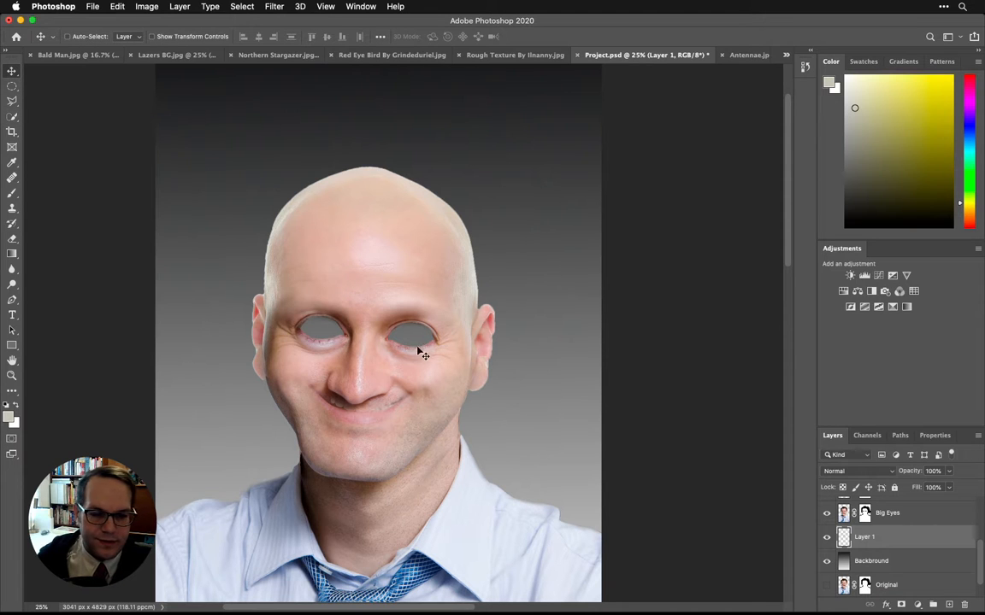
{"action": "left_click", "coordinate": [827, 514]}
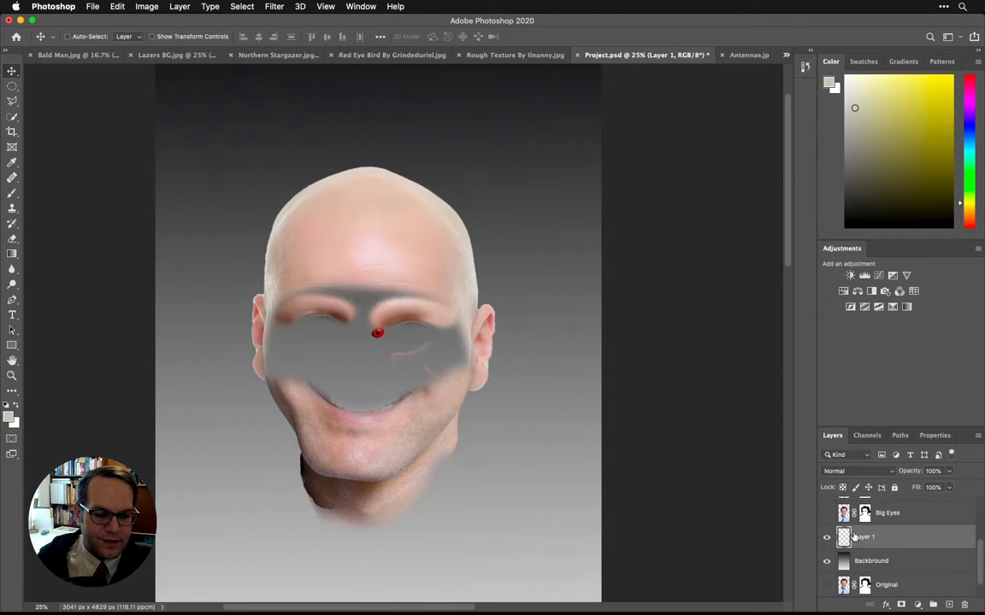
{"action": "left_click", "coordinate": [826, 514]}
Step: Place the pasted eye layer above Big Eyes, and enlarge, rotate and position the eye to cover the right-hand socket
{"action": "left_click_drag", "start_coordinate": [870, 511], "coordinate": [873, 505]}
{"action": "left_click_drag", "start_coordinate": [387, 338], "coordinate": [465, 402]}
{"action": "key", "text": "ctrl+t"}
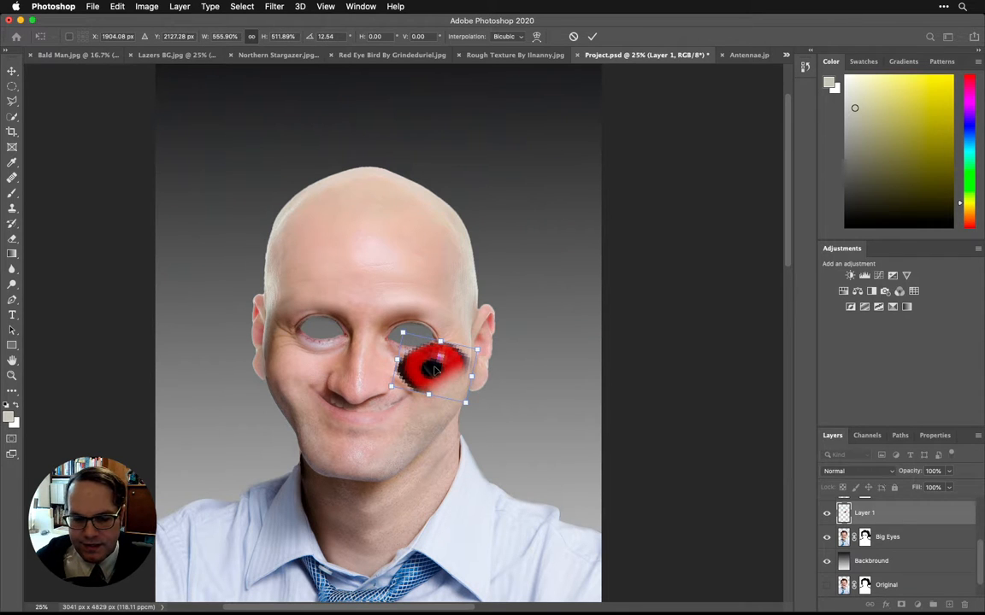
{"action": "mouse_move", "coordinate": [434, 370]}
{"action": "left_mouse_down"}
{"action": "mouse_move", "coordinate": [412, 340]}
{"action": "mouse_move", "coordinate": [438, 370]}
{"action": "left_mouse_up"}
{"action": "left_click_drag", "start_coordinate": [419, 353], "coordinate": [452, 324]}
{"action": "key", "text": "Return"}
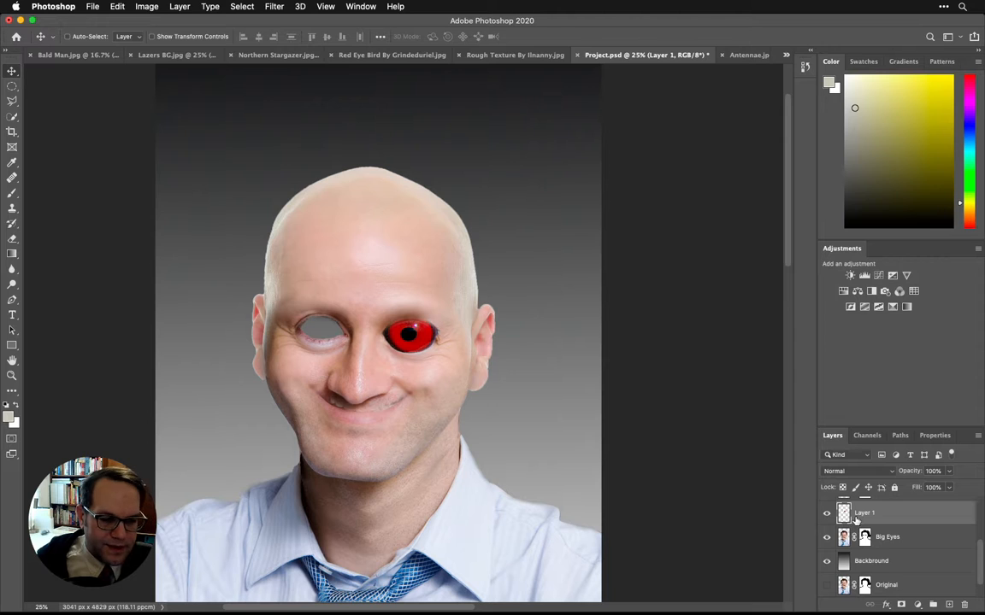
Step: Duplicate the red eye layer, move the copy over the left-hand socket and nudge it to cover the opening
{"action": "key", "text": "super+j"}
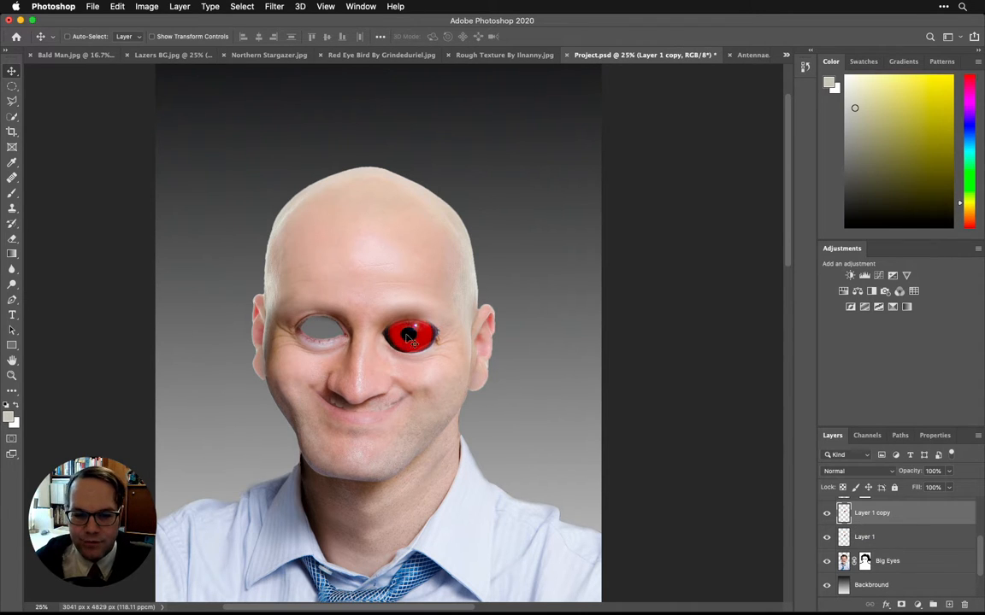
{"action": "left_click_drag", "start_coordinate": [409, 334], "coordinate": [318, 333]}
{"action": "key", "text": "shift+Down"}
{"action": "key", "text": "shift+Right"}
{"action": "key", "text": "shift+Right"}
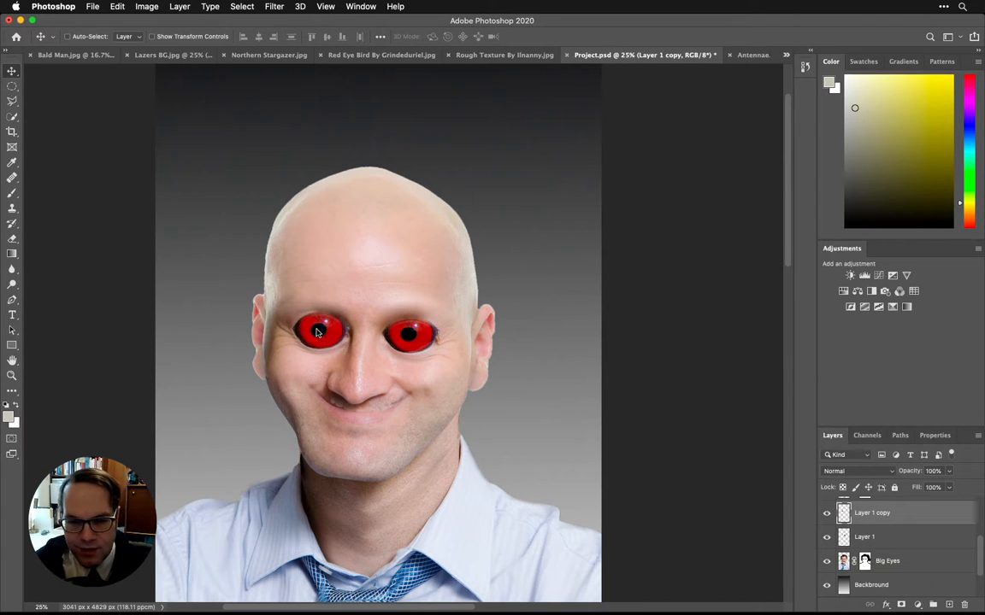
{"action": "key", "text": "shift+Up"}
{"action": "key", "text": "shift+Up"}
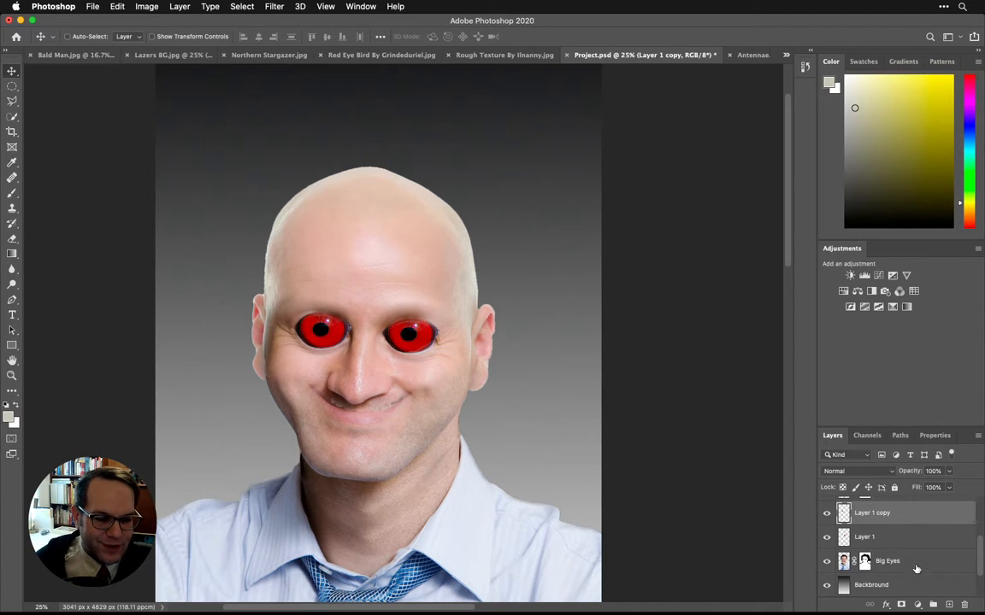
Step: Move the Big Eyes layer above both red eye layers and toggle the copied eye's visibility to check which side it fills
{"action": "left_click_drag", "start_coordinate": [879, 563], "coordinate": [895, 506]}
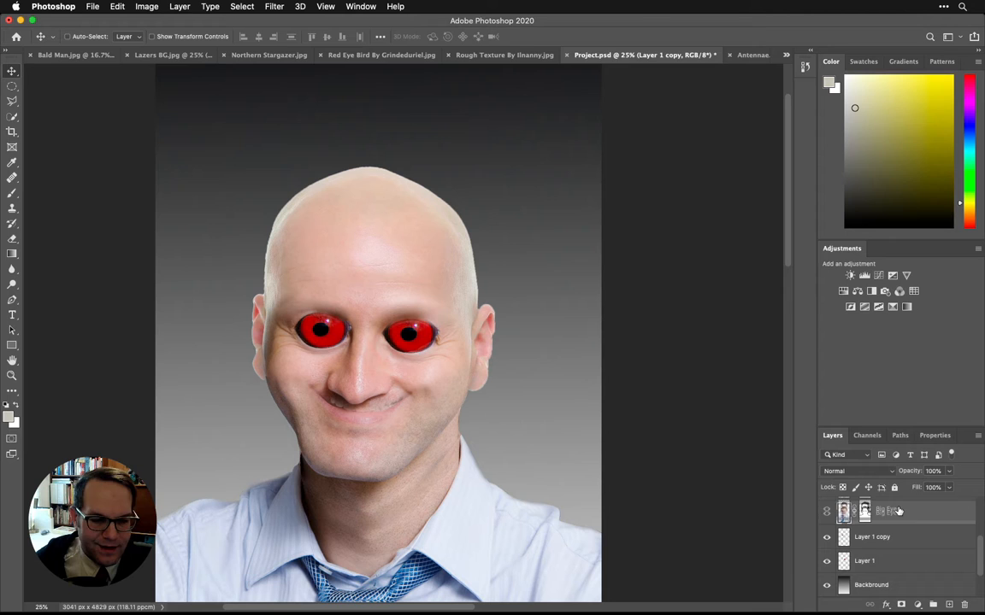
{"action": "left_click", "coordinate": [825, 538]}
{"action": "left_click", "coordinate": [826, 538]}
Step: Rename the copied eye layer as Left Eye and the original eye layer as Right Eye
{"action": "double_click", "coordinate": [866, 537]}
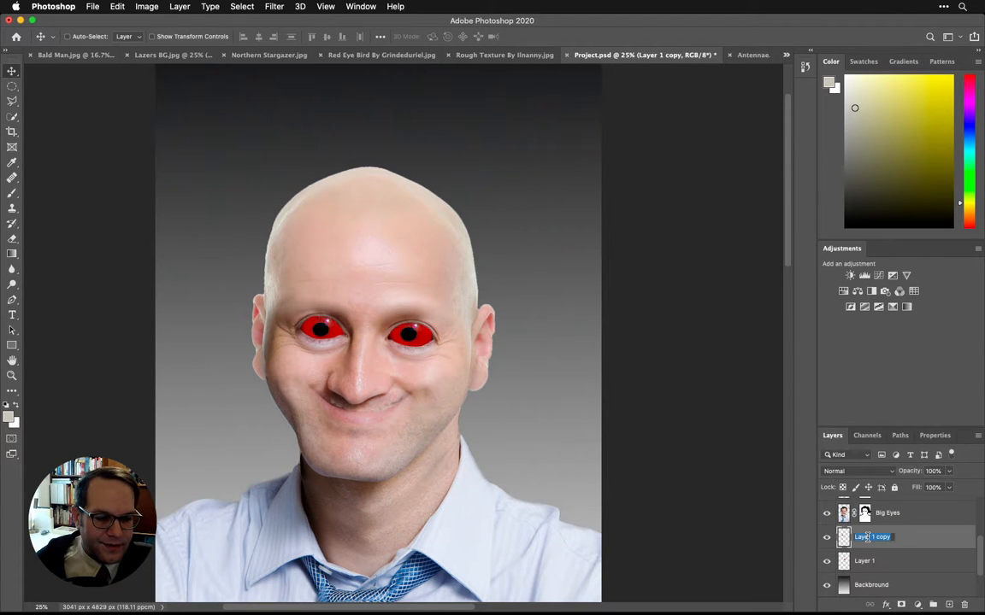
{"action": "type", "text": "Le"}
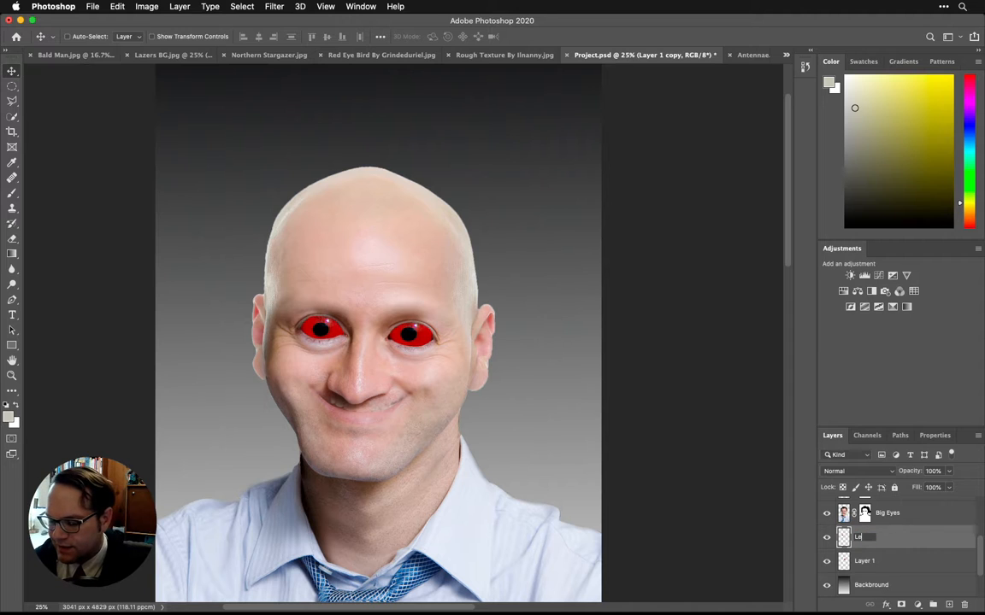
{"action": "type", "text": "ft Eye"}
{"action": "key", "text": "Return"}
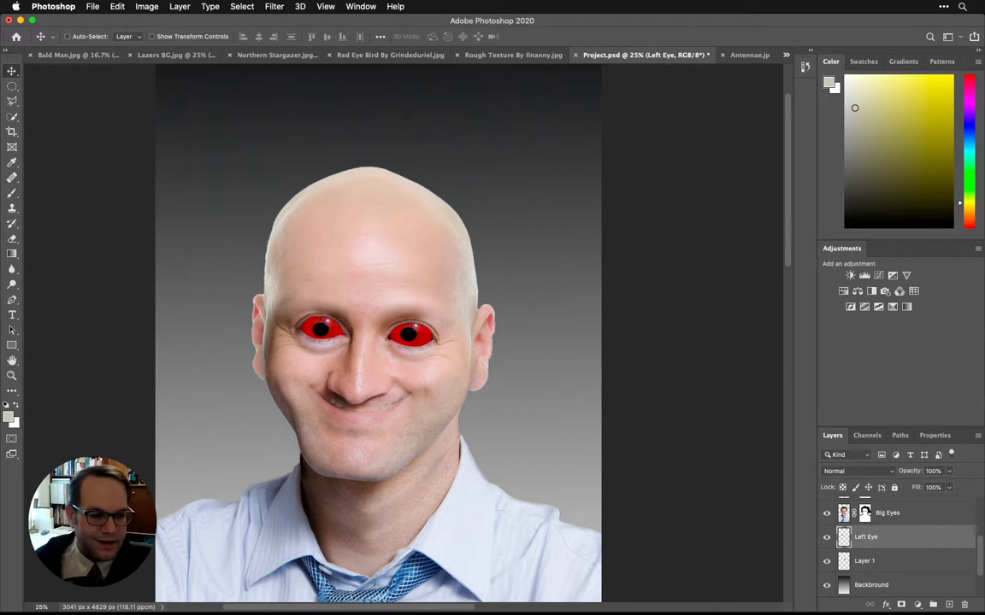
{"action": "double_click", "coordinate": [860, 560]}
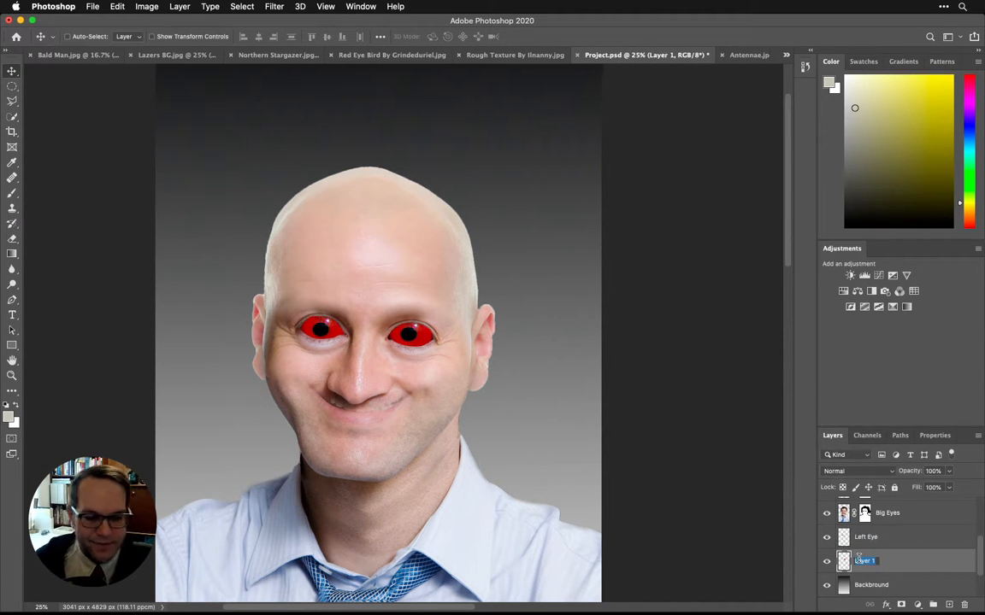
{"action": "type", "text": "Right Eye"}
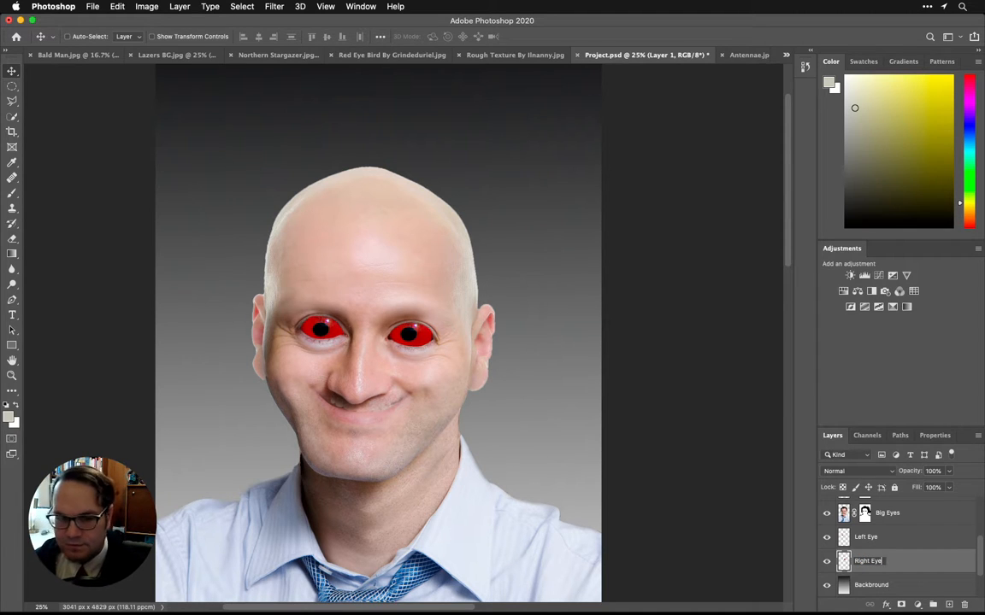
{"action": "key", "text": "Return"}
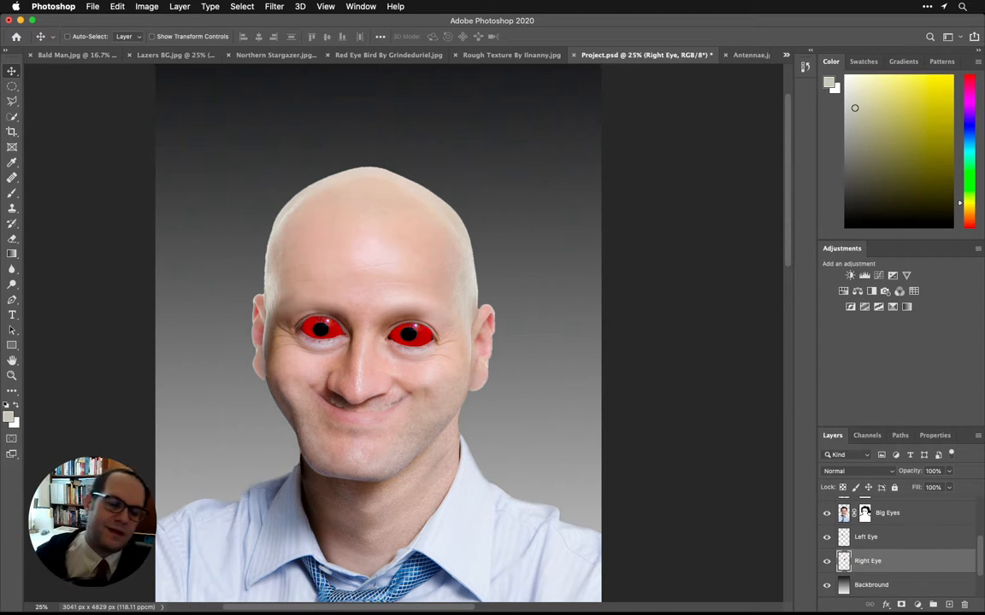
Step: Scale the Left Eye and Right Eye layers down together to make the red eyes smaller within the sockets
{"action": "left_click", "coordinate": [897, 539], "text": "shift"}
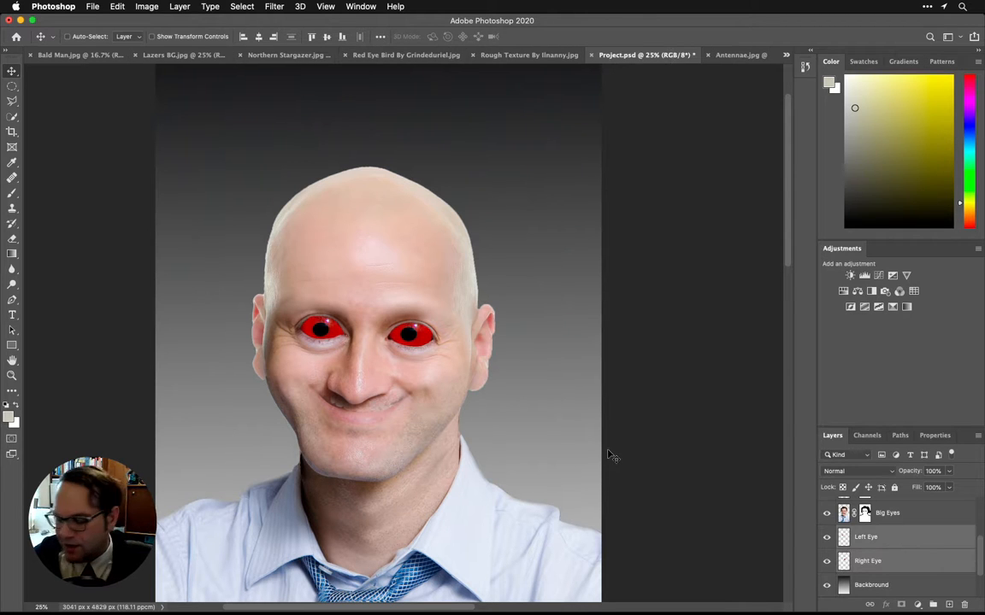
{"action": "key", "text": "super+t"}
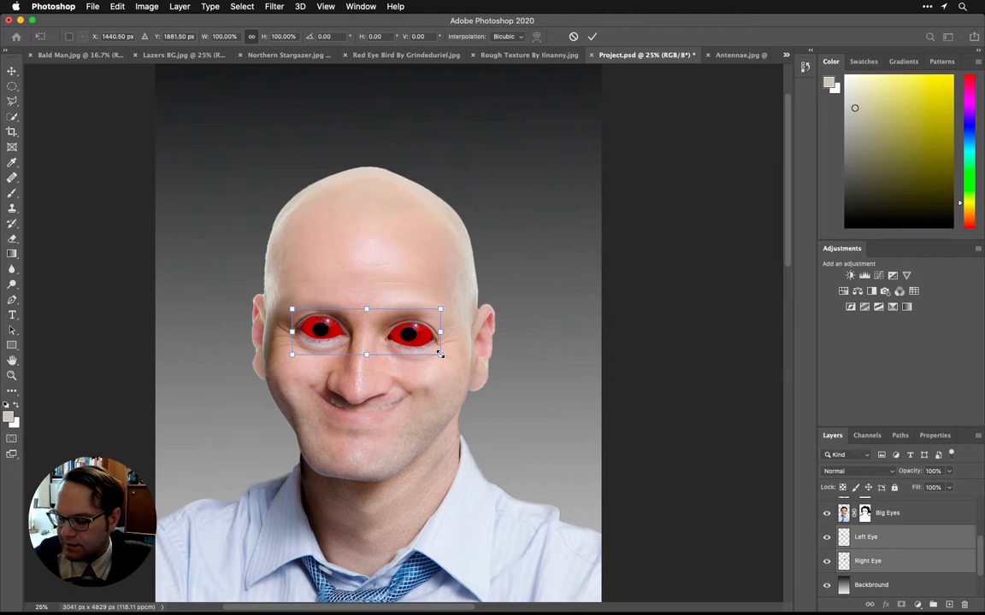
{"action": "left_click_drag", "start_coordinate": [440, 354], "coordinate": [414, 344]}
{"action": "key", "text": "Return"}
Step: Reposition the Right Eye layer alone so its pupil sits centred in the right-hand socket
{"action": "left_click", "coordinate": [888, 554]}
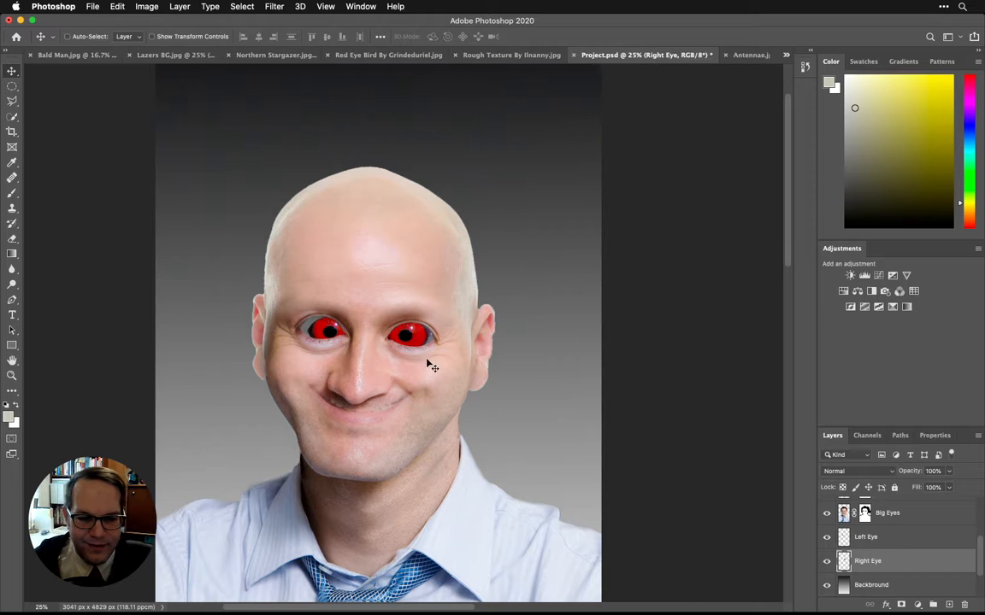
{"action": "left_click_drag", "start_coordinate": [328, 333], "coordinate": [342, 337]}
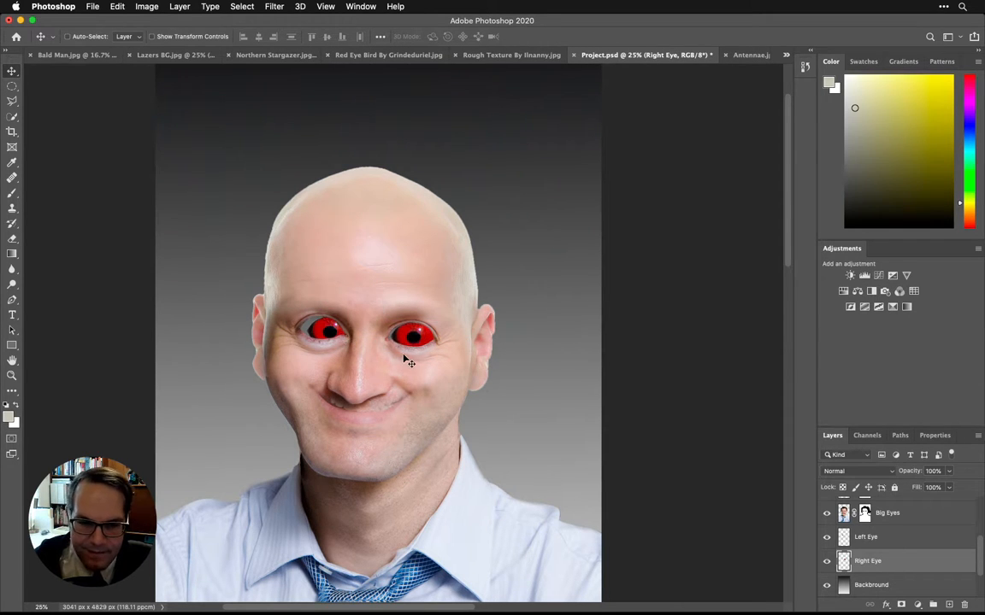
{"action": "key", "text": "shift+Left"}
{"action": "key", "text": "shift+Left"}
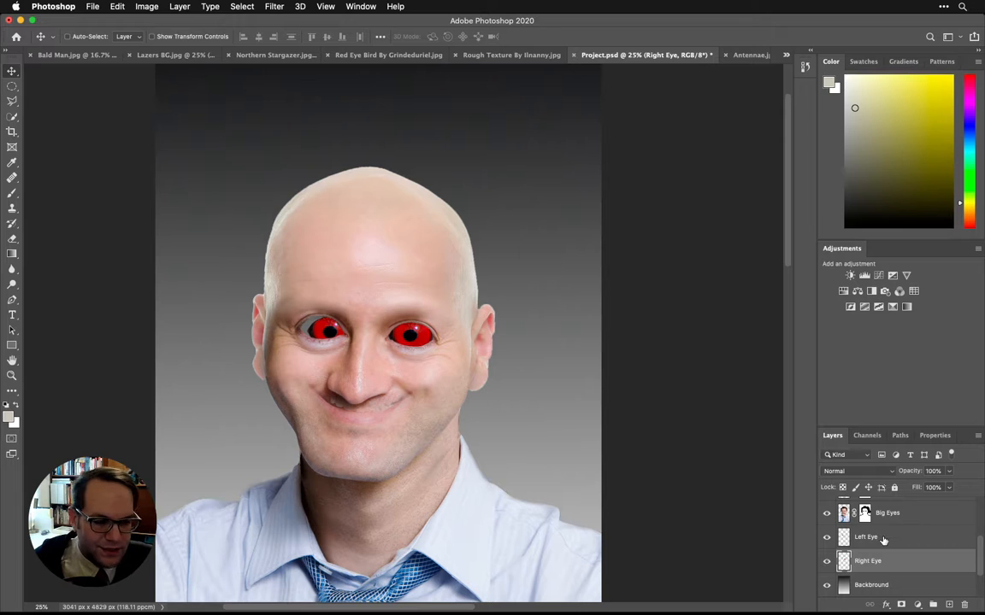
Step: Nudge the Left Eye layer sideways and slightly up so its pupil sits centred in the left-hand socket
{"action": "left_click", "coordinate": [911, 537]}
{"action": "key", "text": "shift+Left"}
{"action": "key", "text": "shift+Left"}
{"action": "key", "text": "shift+Left"}
{"action": "key", "text": "shift+Left"}
{"action": "key", "text": "shift+Left"}
{"action": "key", "text": "shift+Left"}
{"action": "key", "text": "shift+Left"}
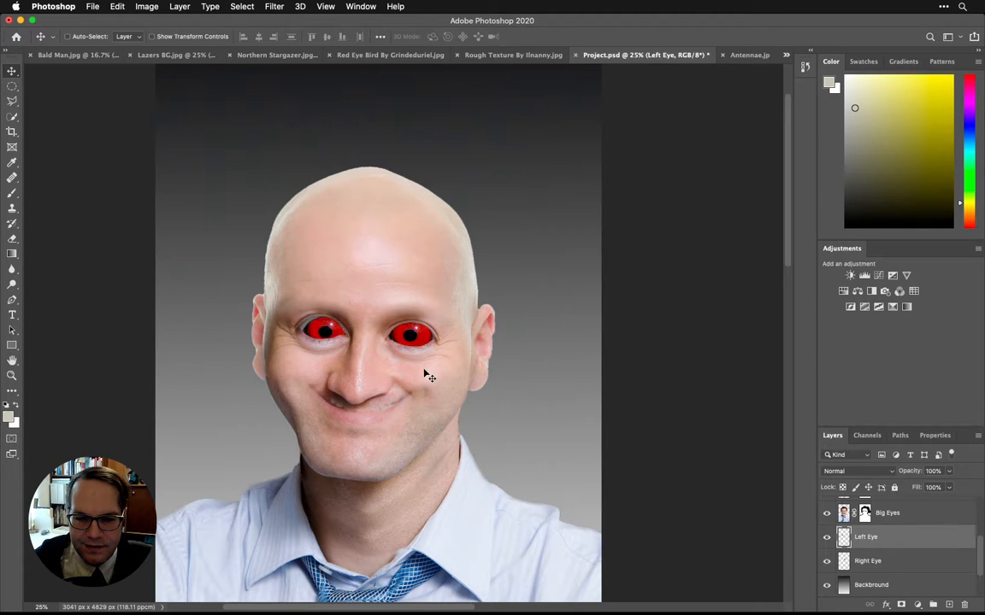
{"action": "key", "text": "shift+Up"}
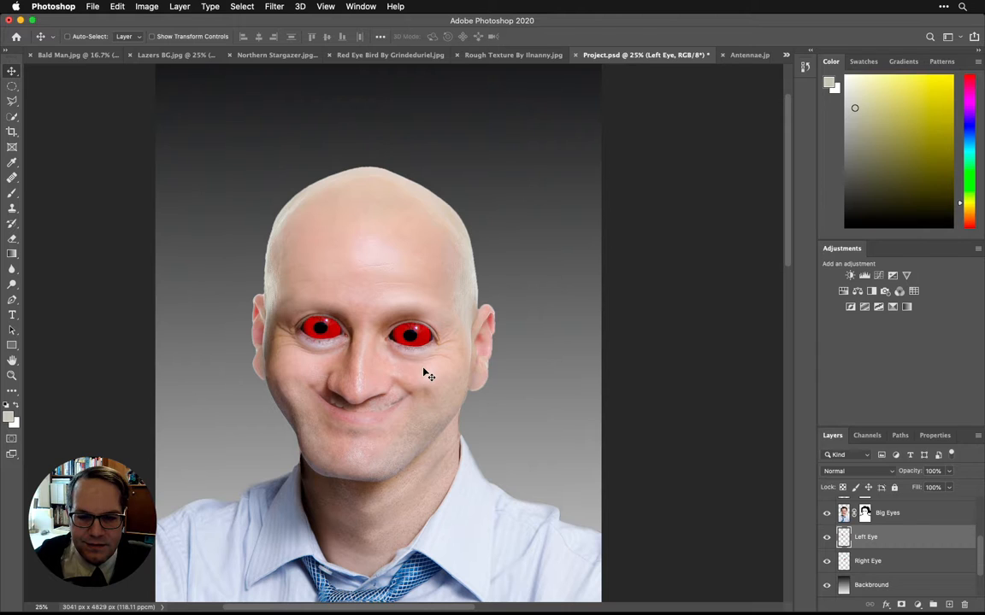
{"action": "left_click", "coordinate": [901, 560]}
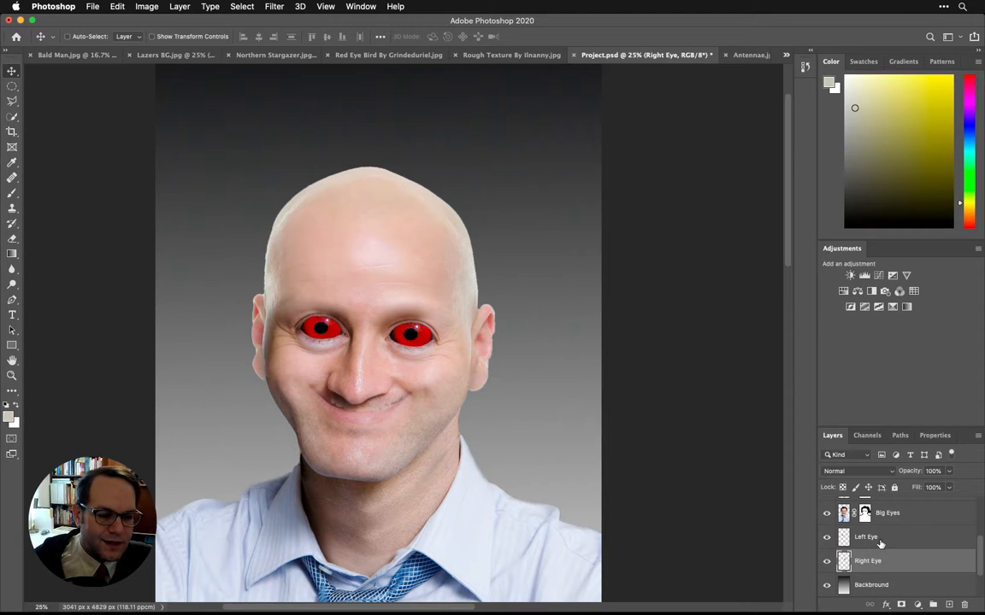
Step: Add a new layer directly above the Left Eye layer and name it Eye Black
{"action": "left_click", "coordinate": [893, 534]}
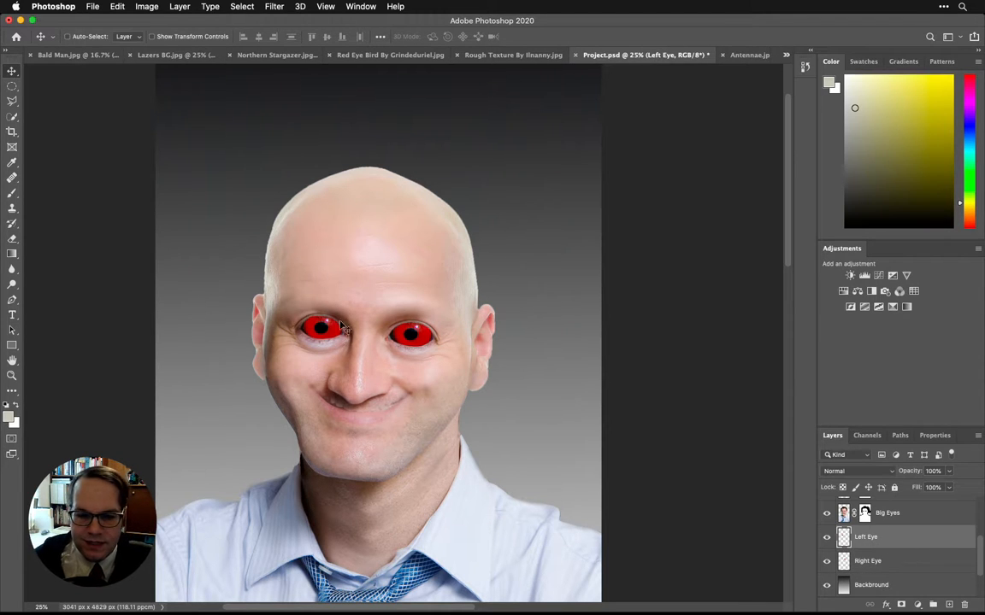
{"action": "left_click", "coordinate": [948, 606]}
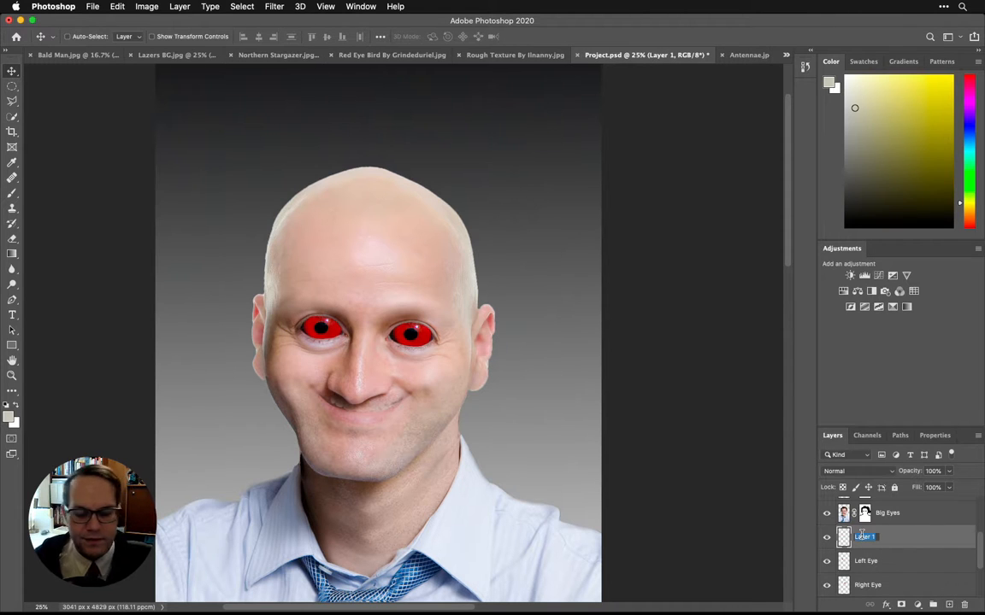
{"action": "type", "text": "Eye Black"}
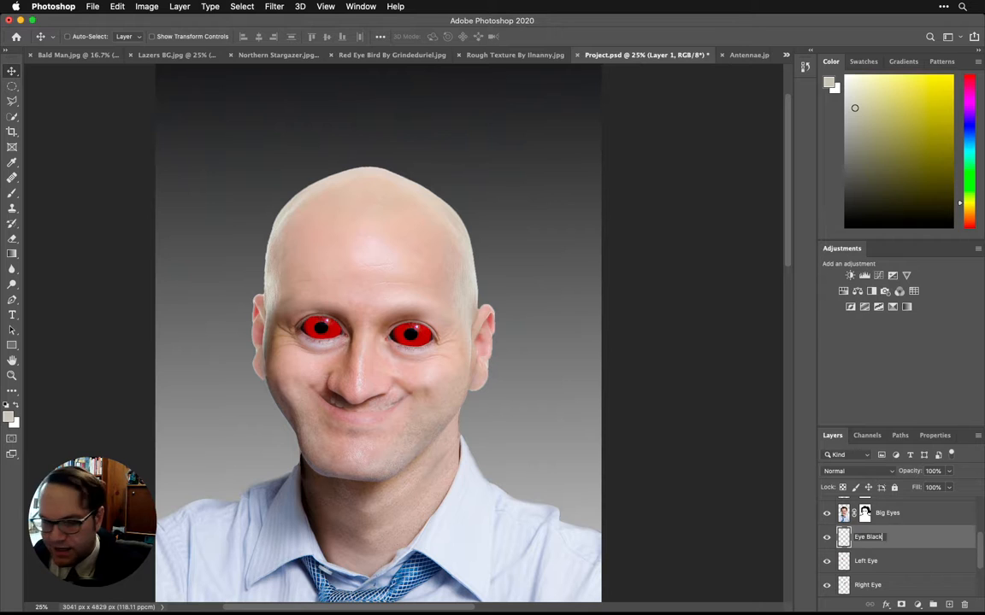
{"action": "key", "text": "Return"}
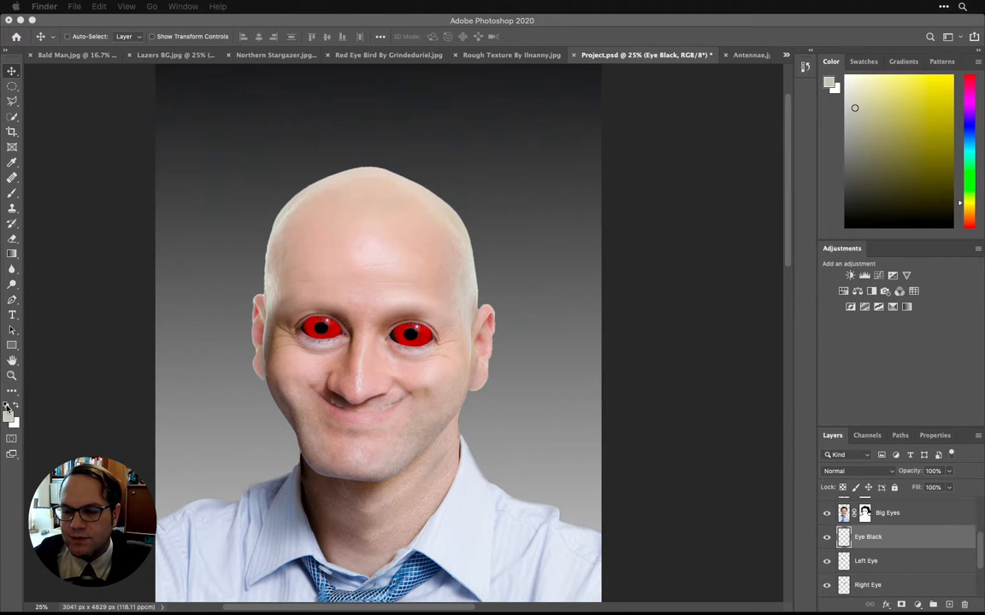
Step: Paint black shading around the edges of both red eyes on the Eye Black layer, using a 175 px Brush at 0% hardness
{"action": "key", "text": "d"}
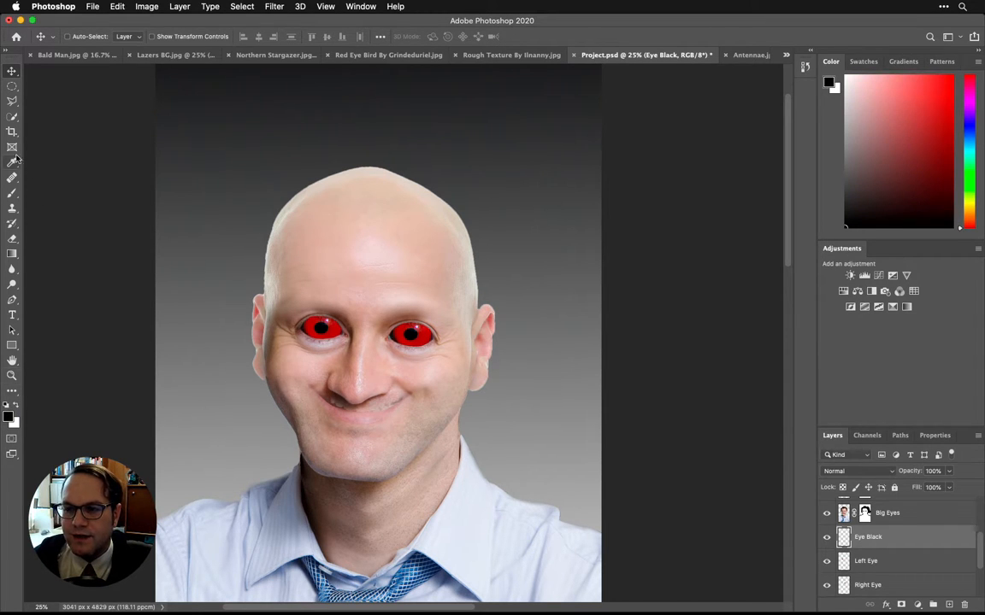
{"action": "left_click", "coordinate": [13, 192]}
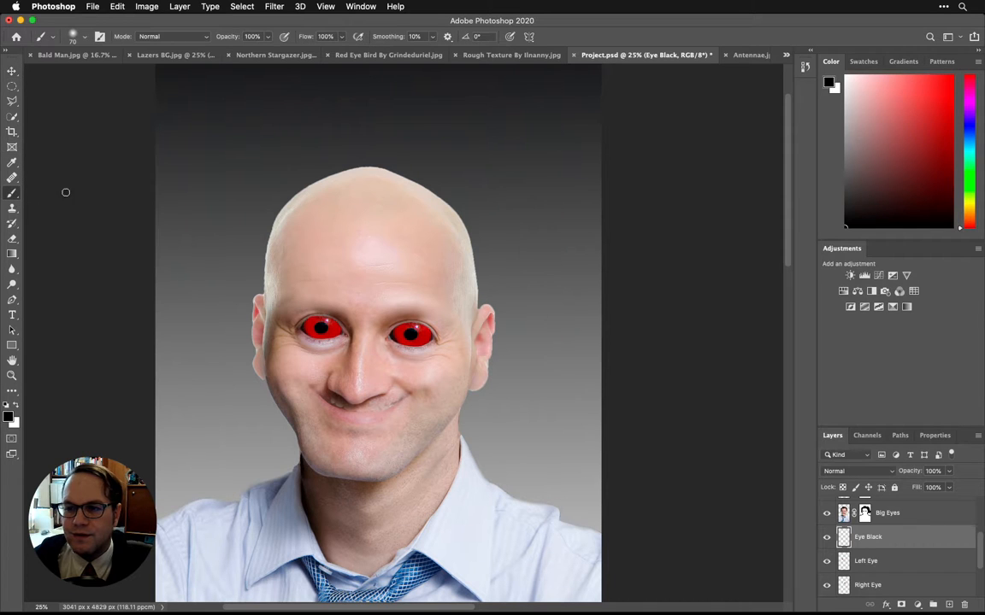
{"action": "left_click", "coordinate": [83, 38]}
{"action": "left_click_drag", "start_coordinate": [90, 76], "coordinate": [99, 74]}
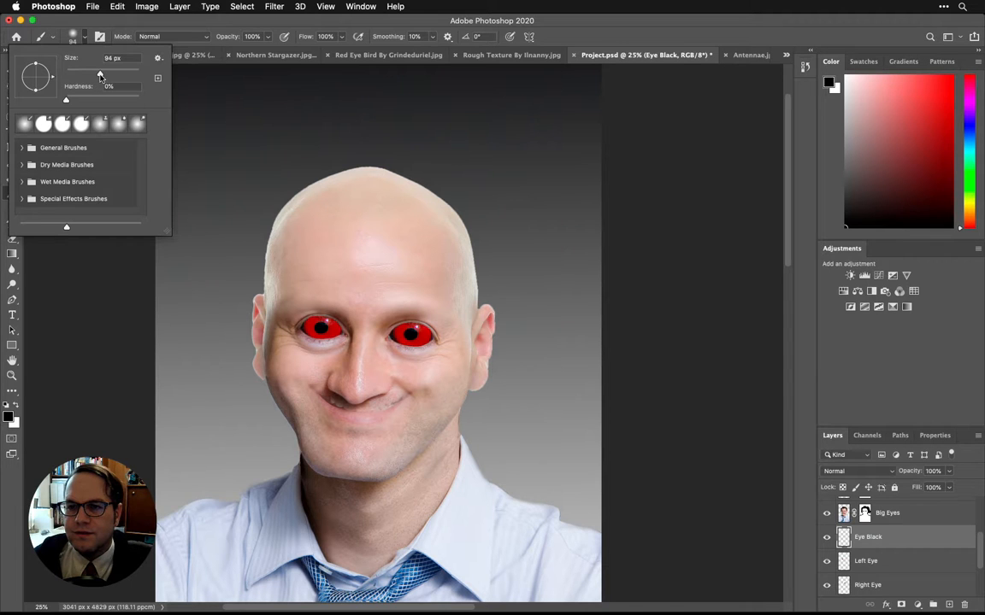
{"action": "left_click", "coordinate": [286, 218]}
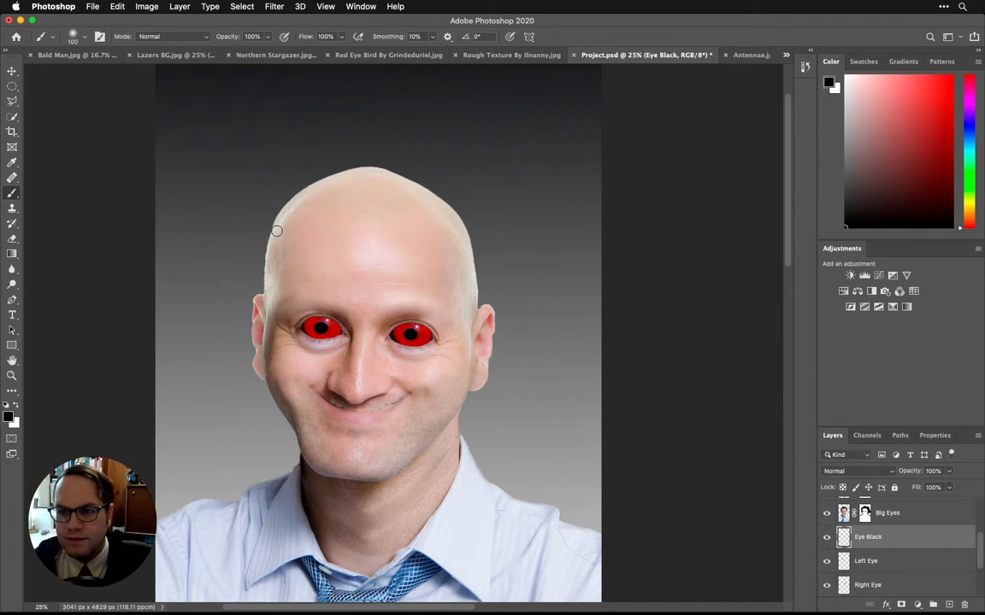
{"action": "key", "text": "bracketright"}
{"action": "key", "text": "bracketright"}
{"action": "key", "text": "bracketright"}
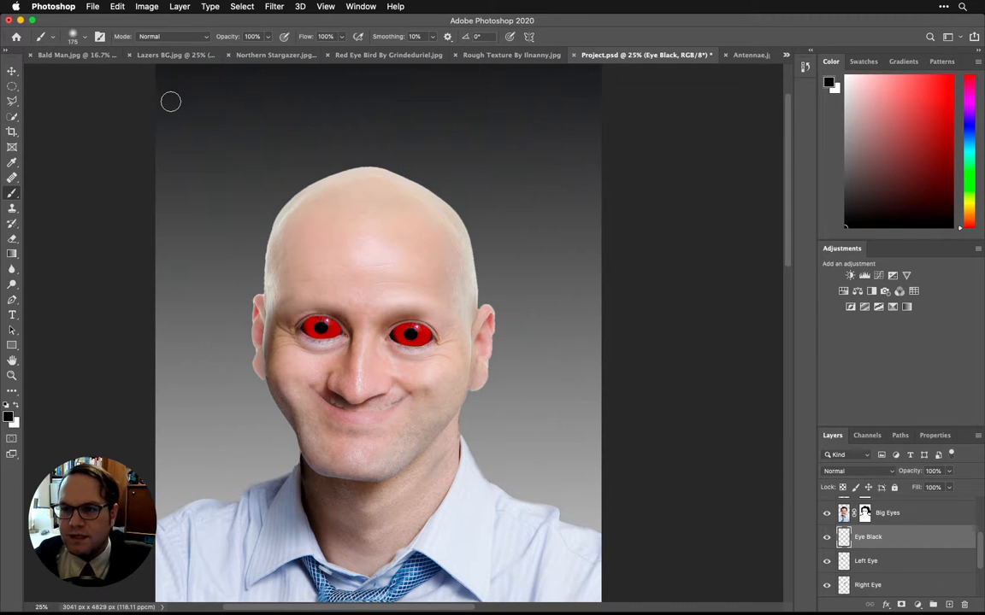
{"action": "left_click", "coordinate": [85, 37]}
{"action": "left_click", "coordinate": [85, 37]}
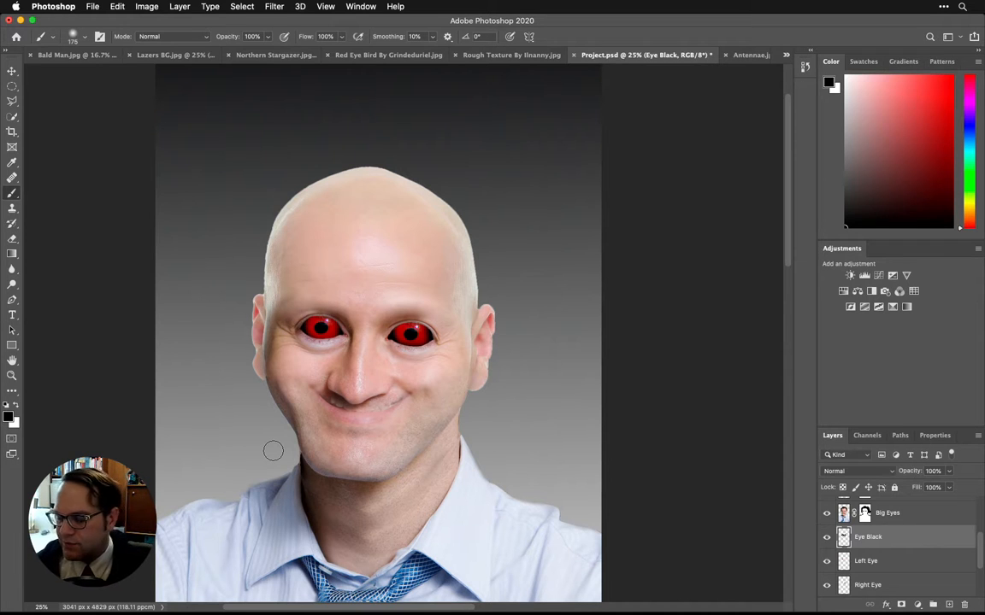
Step: Save the project and toggle the Eye Black layer's visibility to compare the eyes with and without the shading
{"action": "key", "text": "cmd+s"}
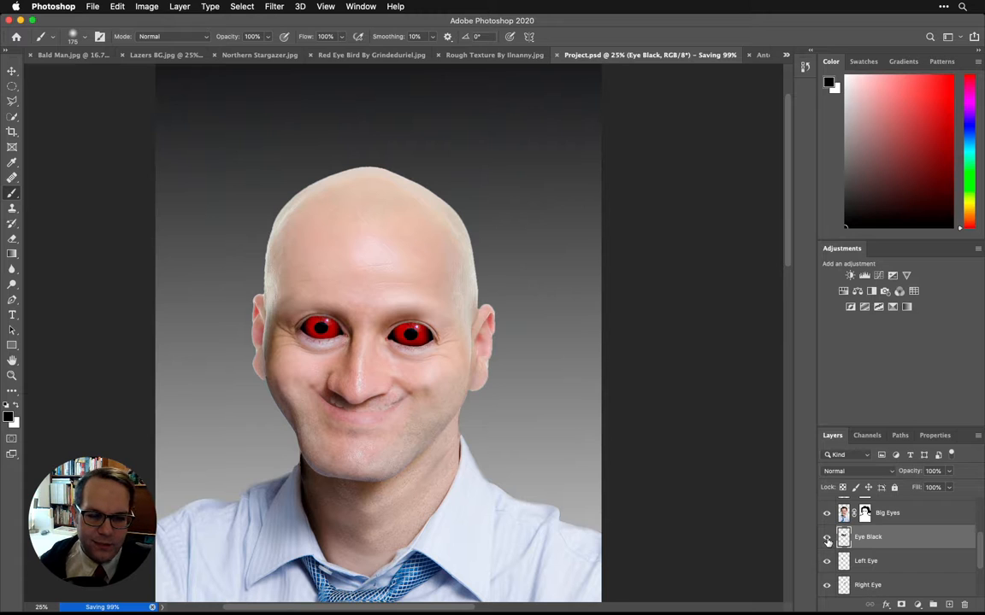
{"action": "left_click", "coordinate": [827, 537]}
{"action": "left_click", "coordinate": [827, 537]}
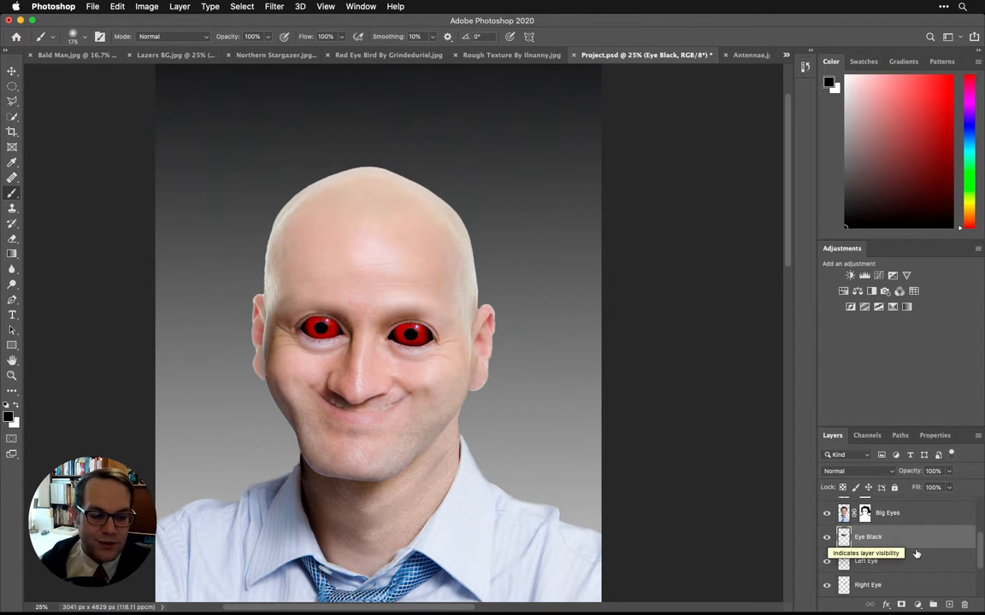
Step: Group the Eye Black, Left Eye and Right Eye layers together and name the group Eyes
{"action": "scroll", "coordinate": [846, 559], "scroll_direction": "down", "scroll_amount": 1}
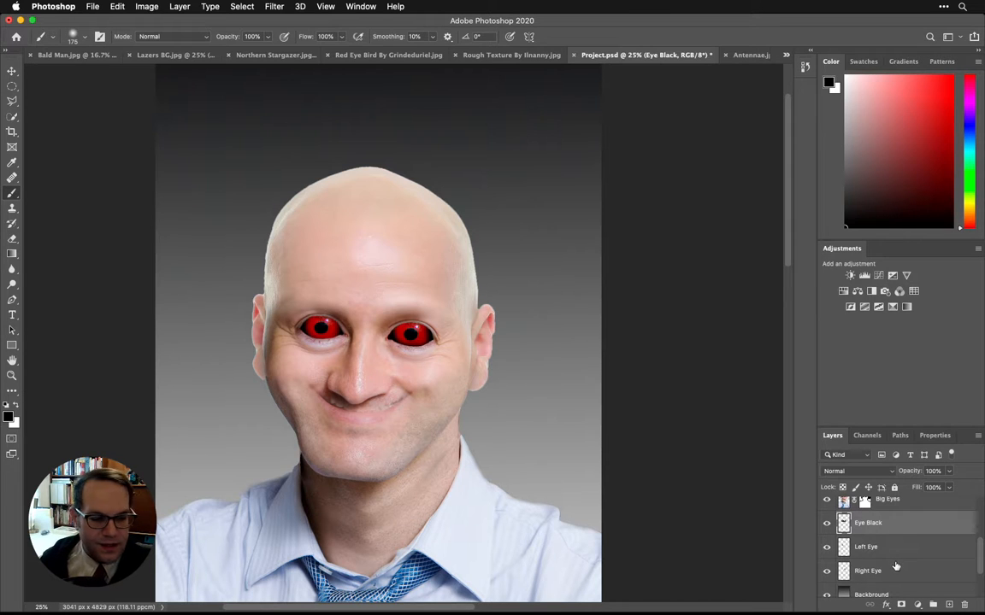
{"action": "left_click", "coordinate": [896, 568], "text": "shift"}
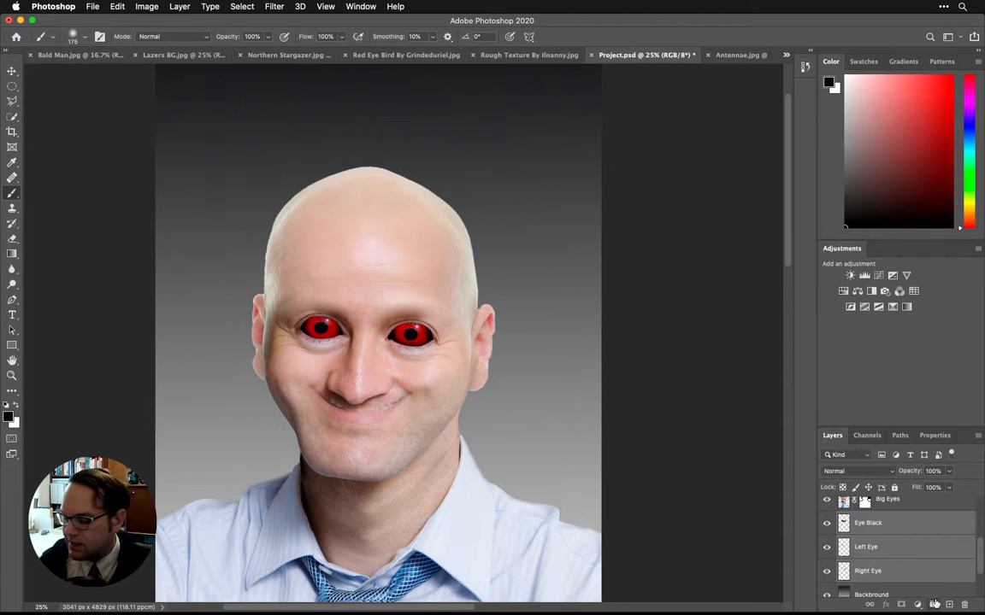
{"action": "left_click", "coordinate": [933, 603]}
{"action": "double_click", "coordinate": [868, 519]}
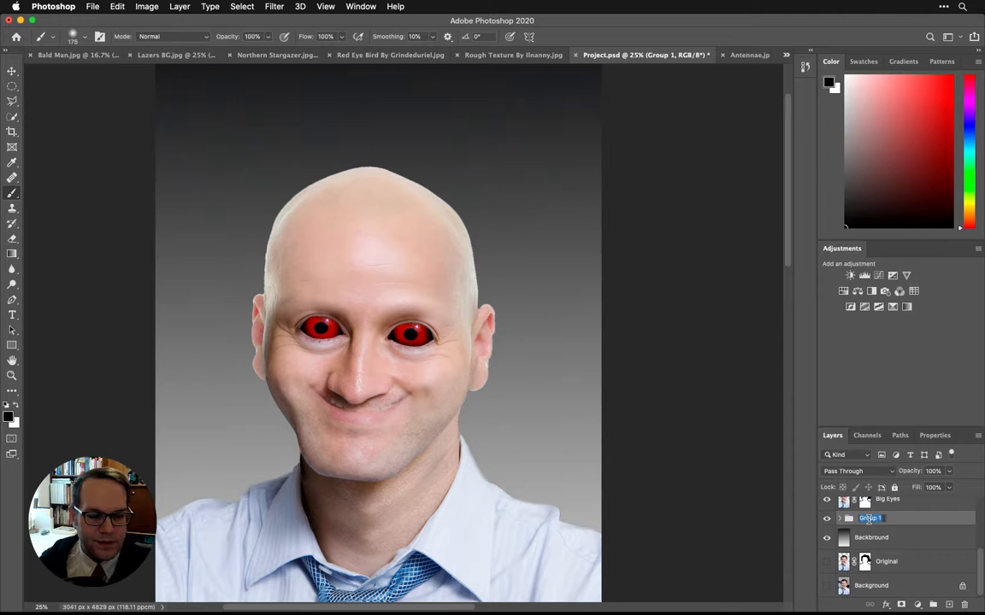
{"action": "type", "text": "Eyes"}
{"action": "key", "text": "Return"}
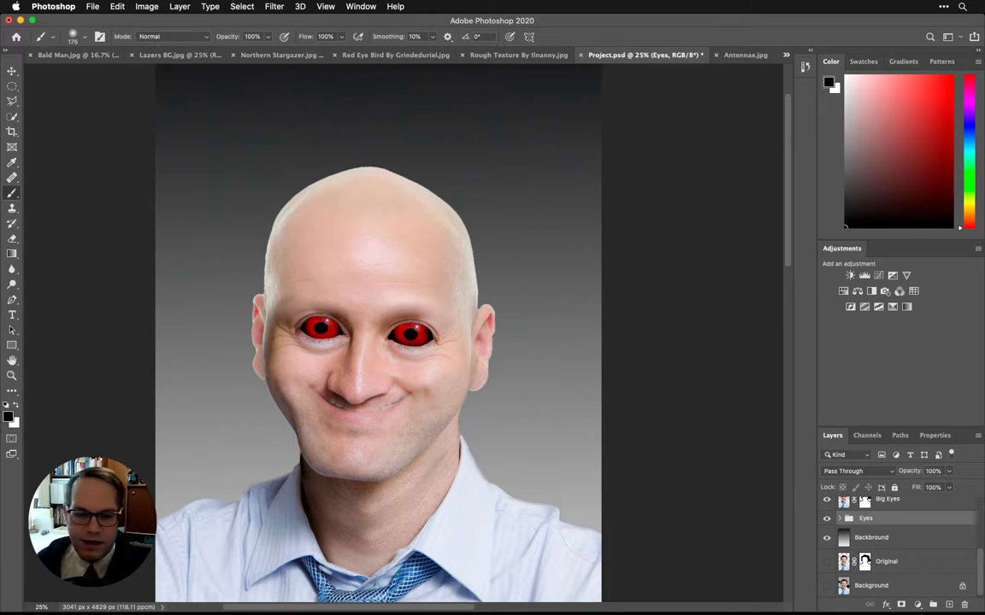
{"action": "scroll", "coordinate": [889, 547], "scroll_direction": "up", "scroll_amount": 4}
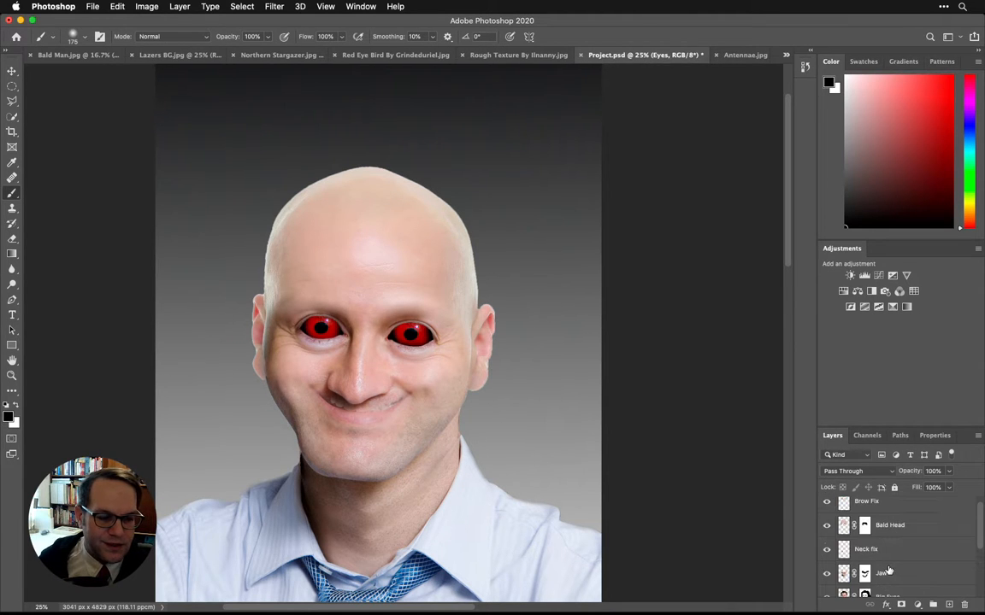
{"action": "scroll", "coordinate": [889, 570], "scroll_direction": "down", "scroll_amount": 1}
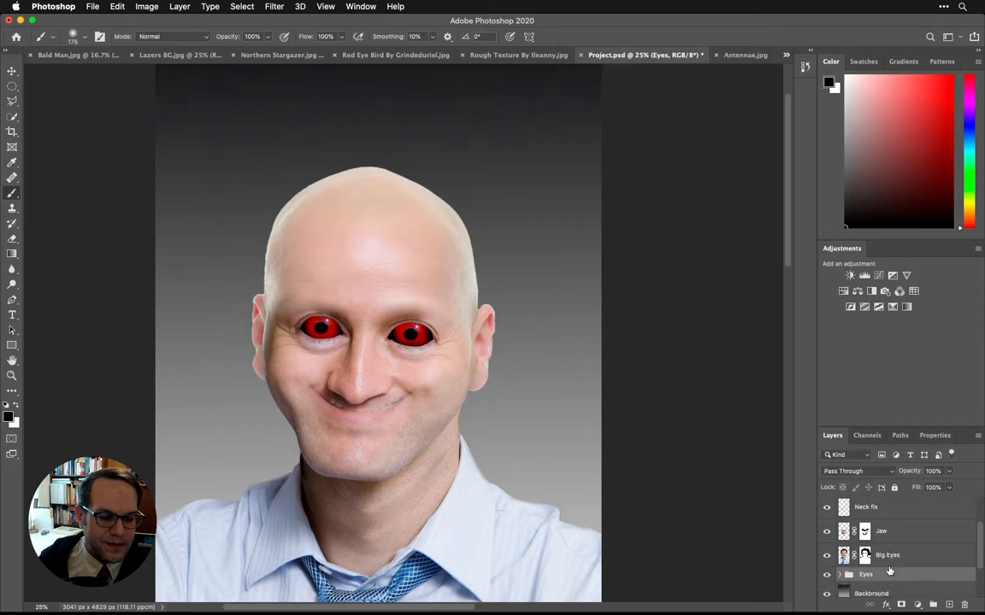
{"action": "scroll", "coordinate": [889, 570], "scroll_direction": "up", "scroll_amount": 1}
{"action": "scroll", "coordinate": [889, 570], "scroll_direction": "up", "scroll_amount": 2}
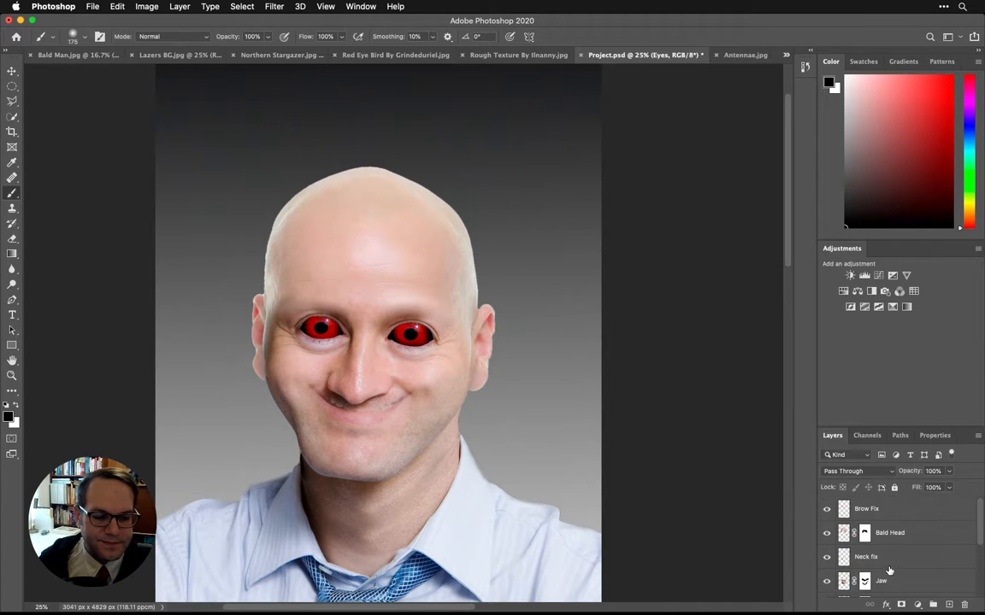